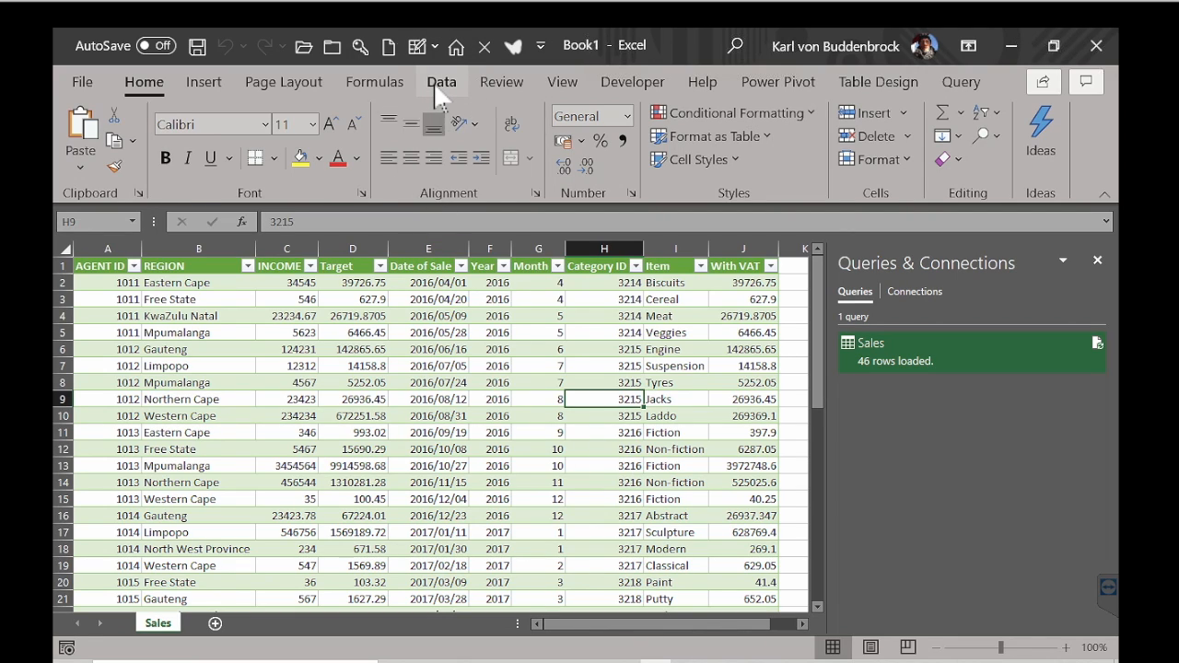
- Start importing data from the Excel workbook "second exercise vedan.xlsx" in the ExcelCSIR3Dec folder
left_click(440, 85)
left_click(84, 159)
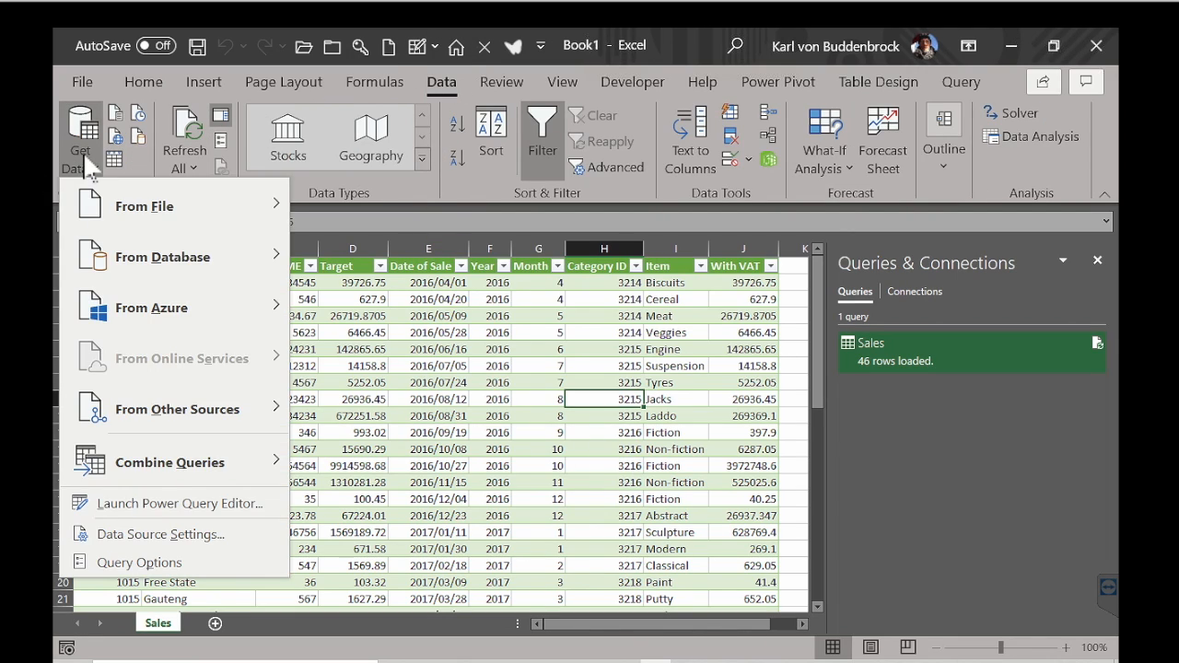
left_click(377, 215)
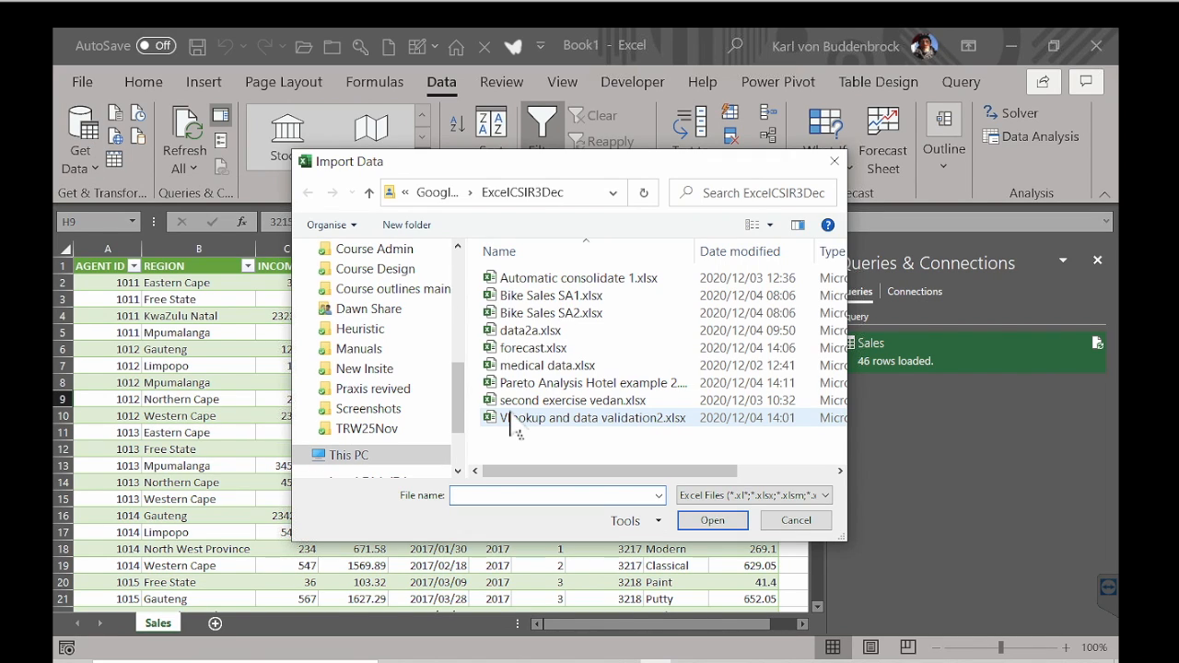
left_click(534, 401)
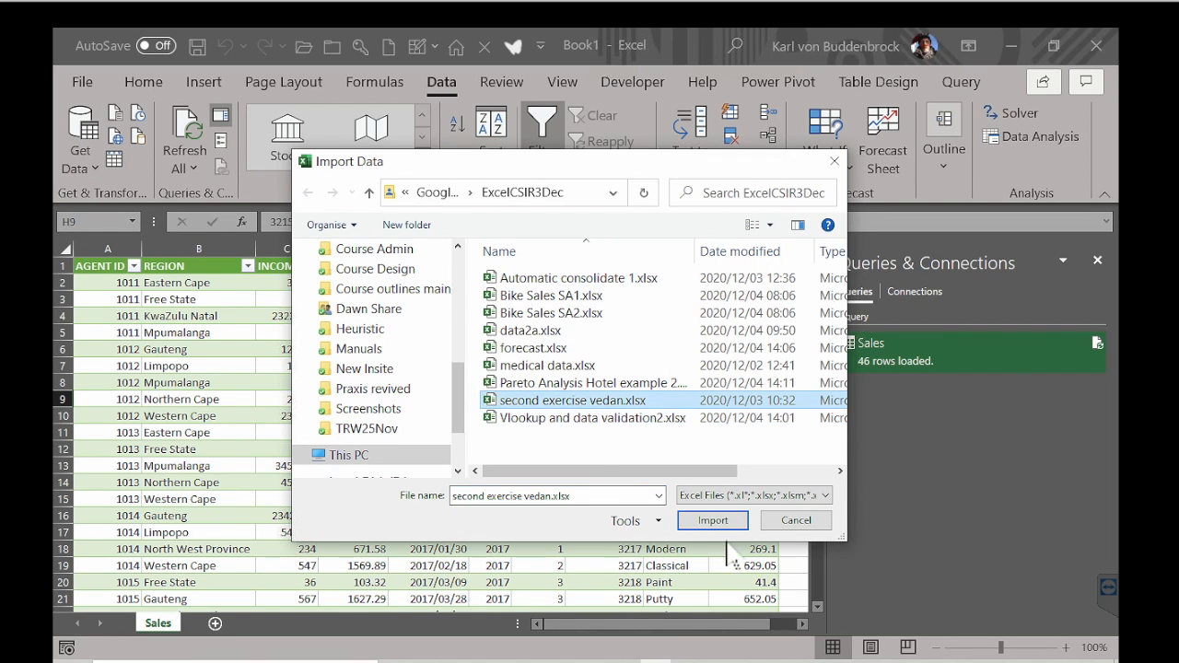
left_click(714, 522)
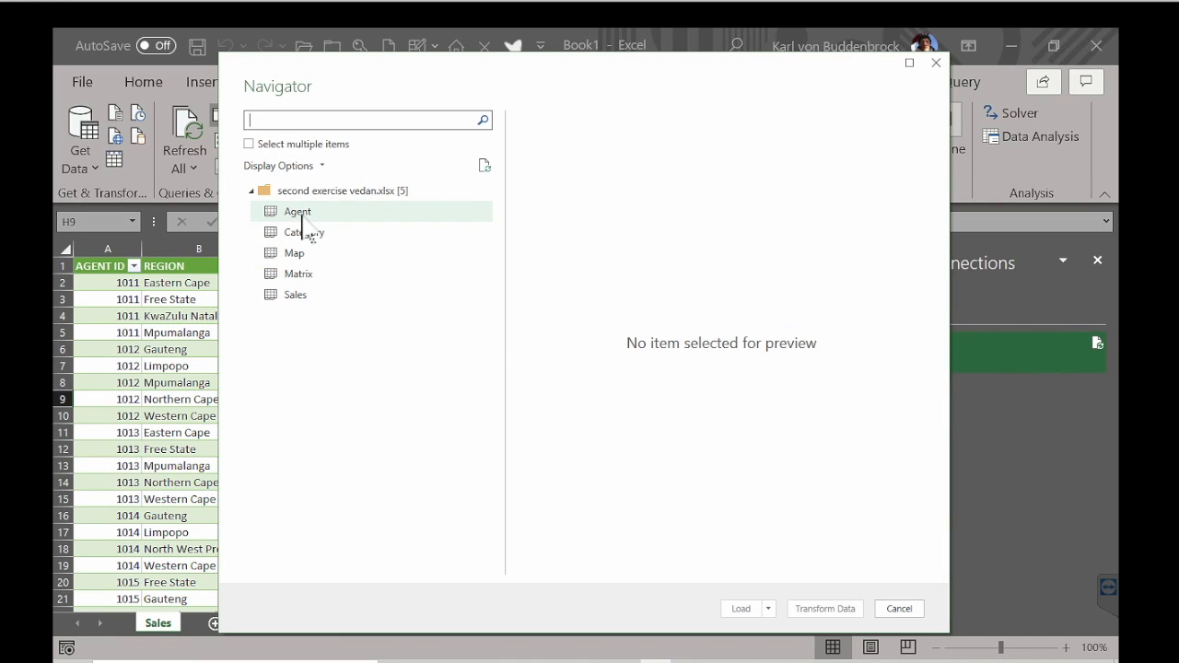
- Enable selecting multiple items and choose the Agent and Category tables for import
left_click(301, 218)
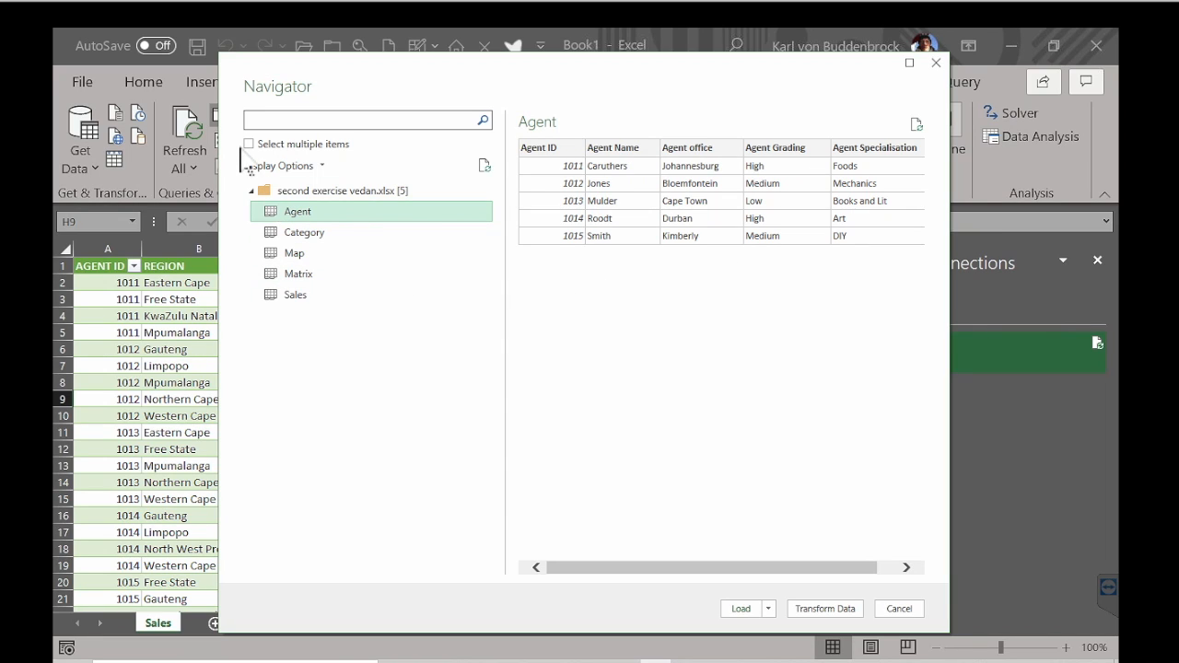
left_click(249, 144)
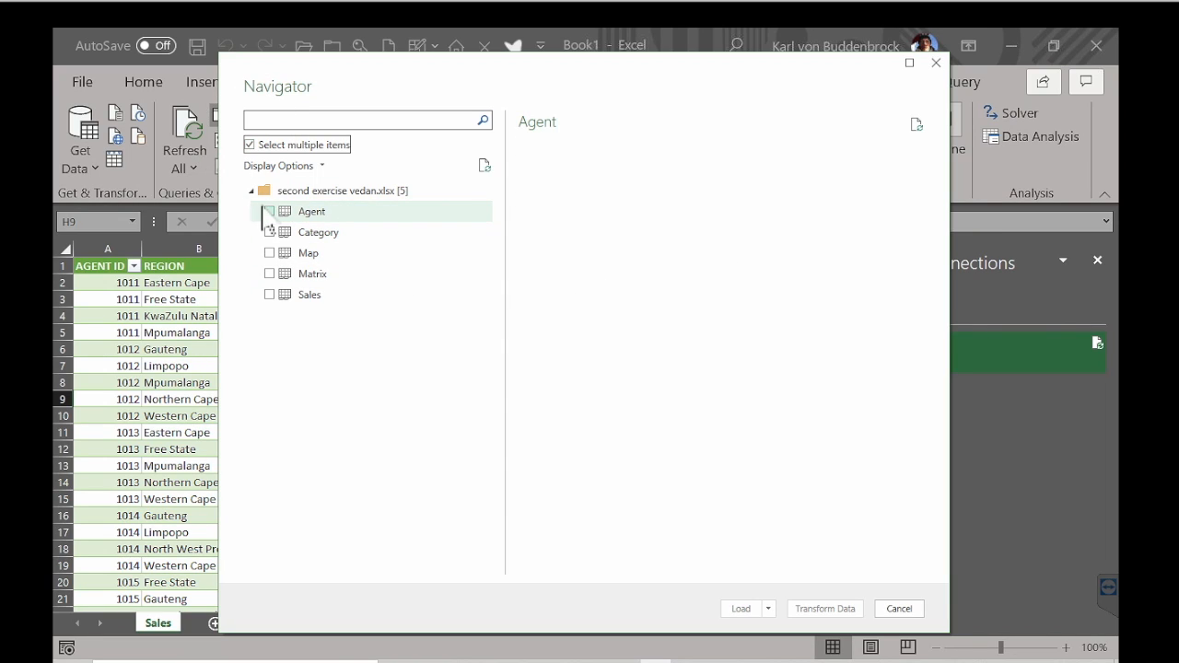
left_click(269, 212)
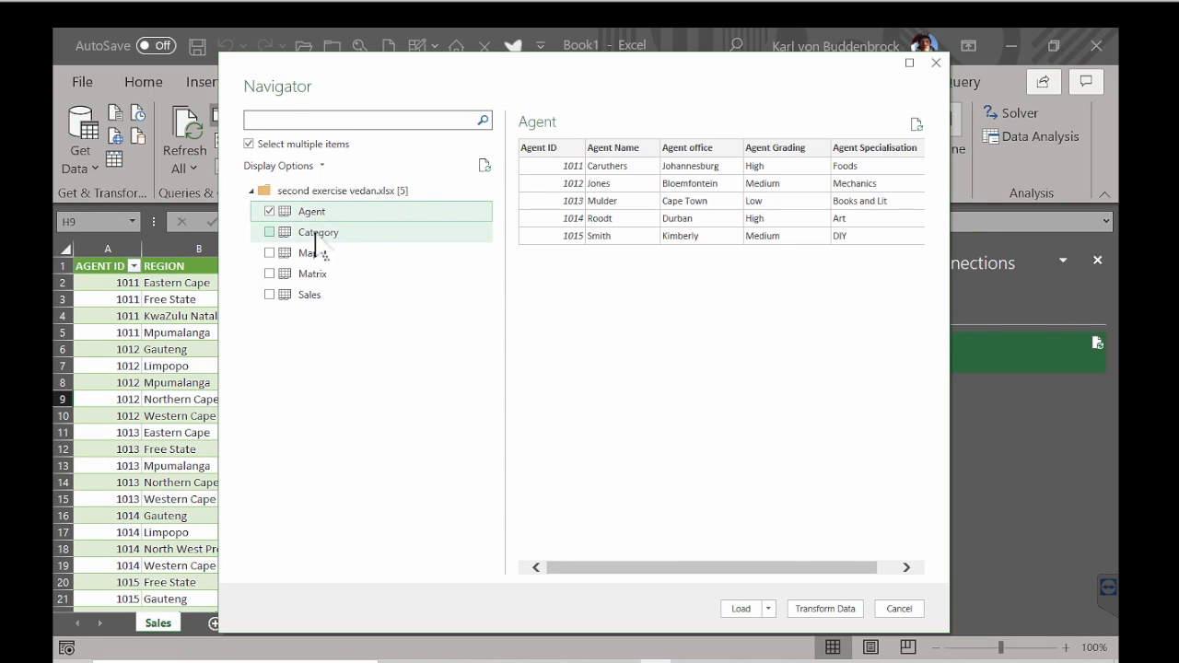
left_click(319, 235)
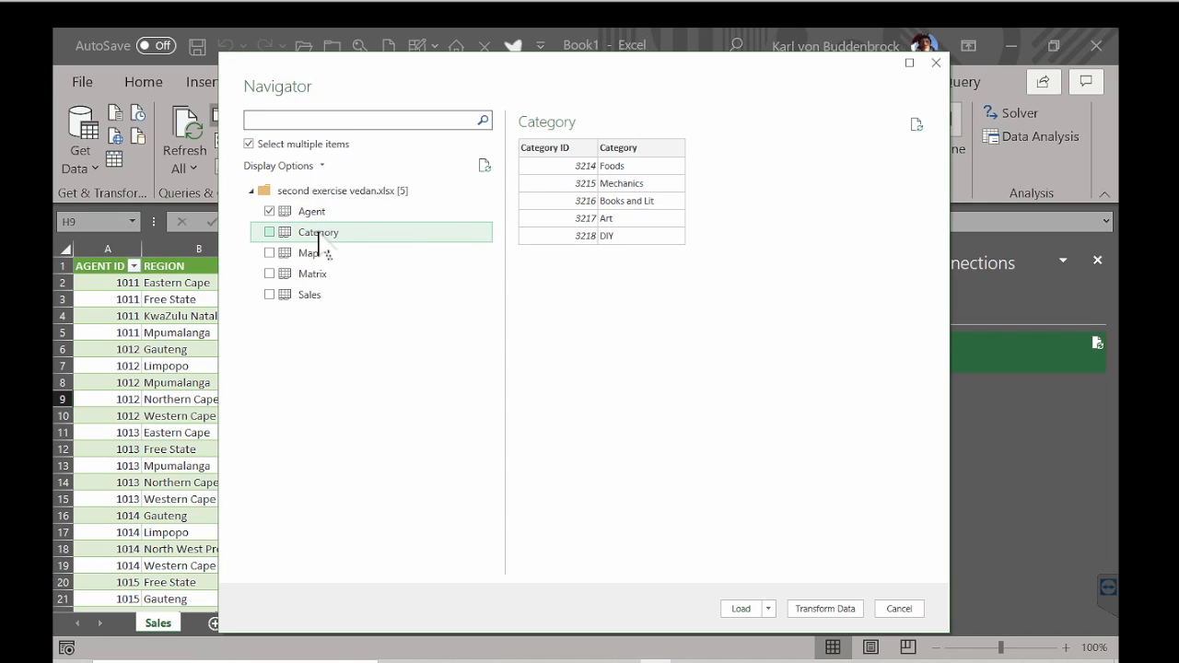
left_click(270, 233)
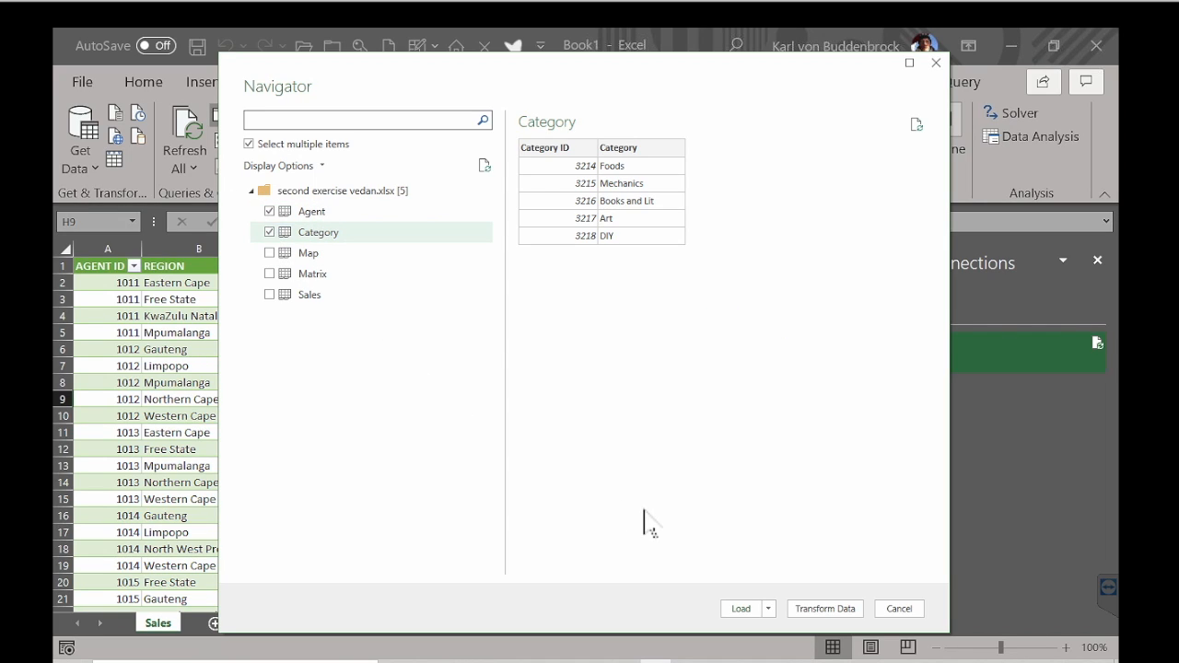
- Load both selected items as tables on new worksheets, with their data added to the Data Model
left_click(769, 610)
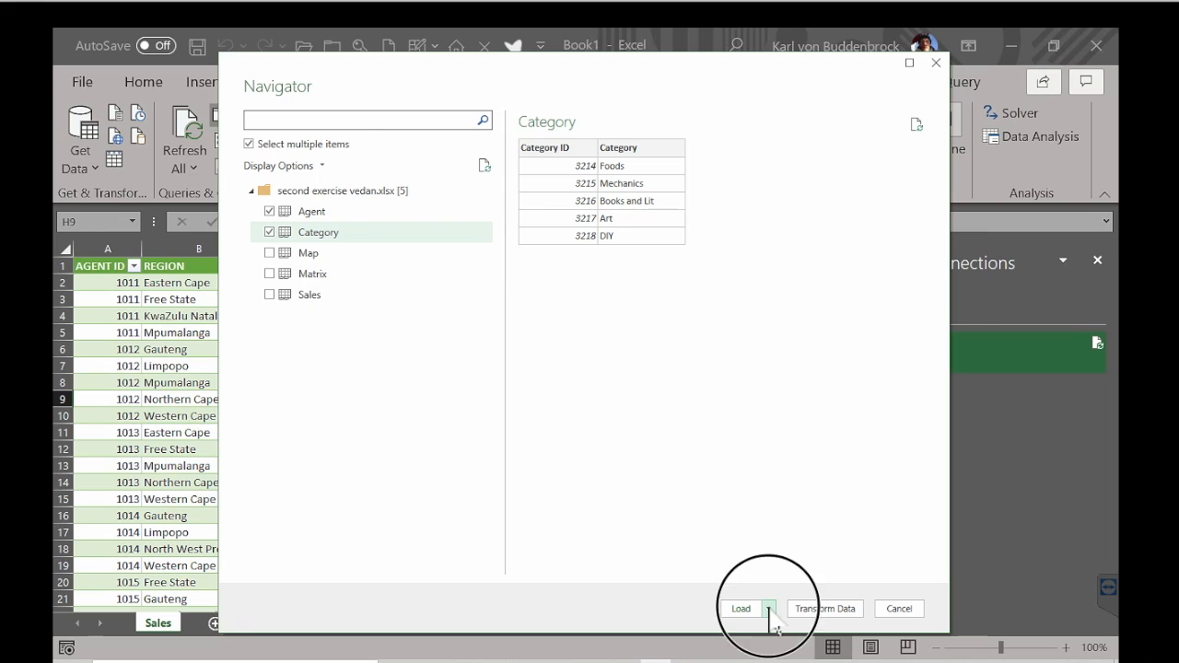
left_click(814, 649)
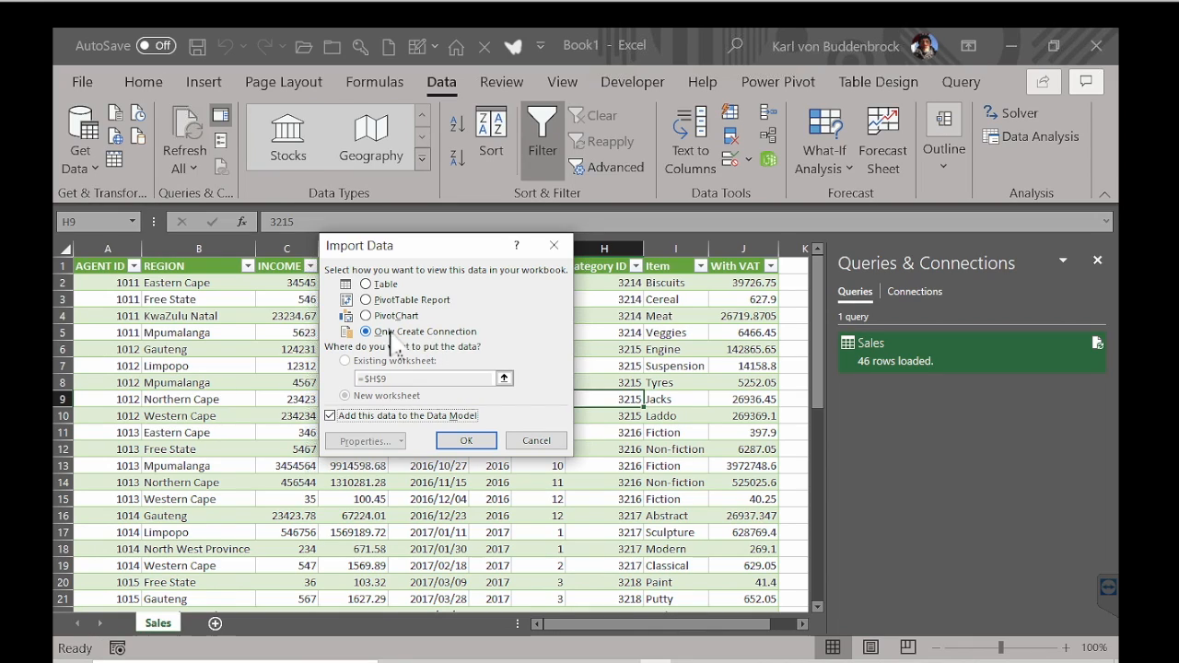
left_click(366, 285)
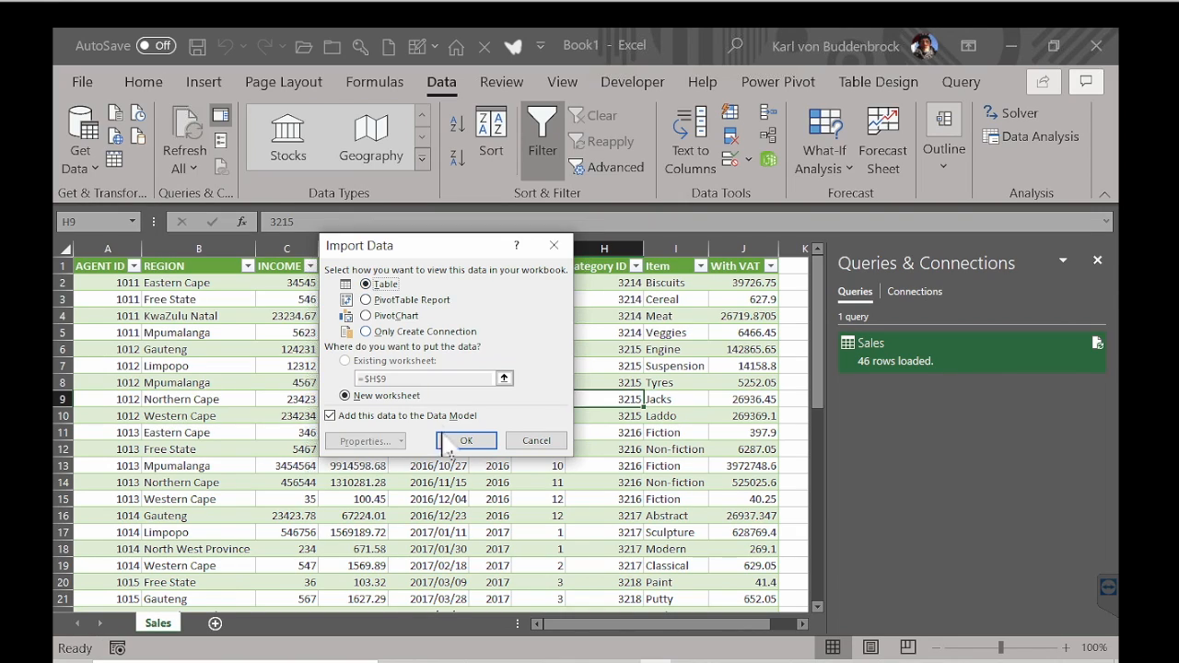
left_click(471, 440)
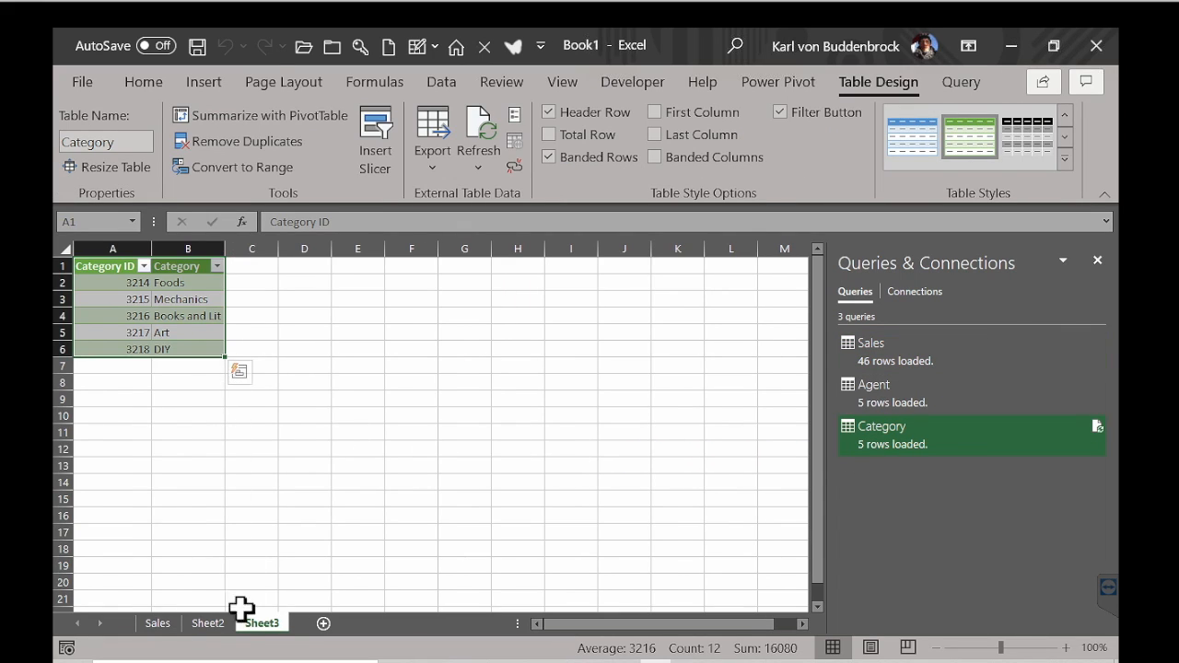
- Rename Sheet2 as "Agent" and Sheet3 as "Category" to match the tables they hold
left_click(208, 623)
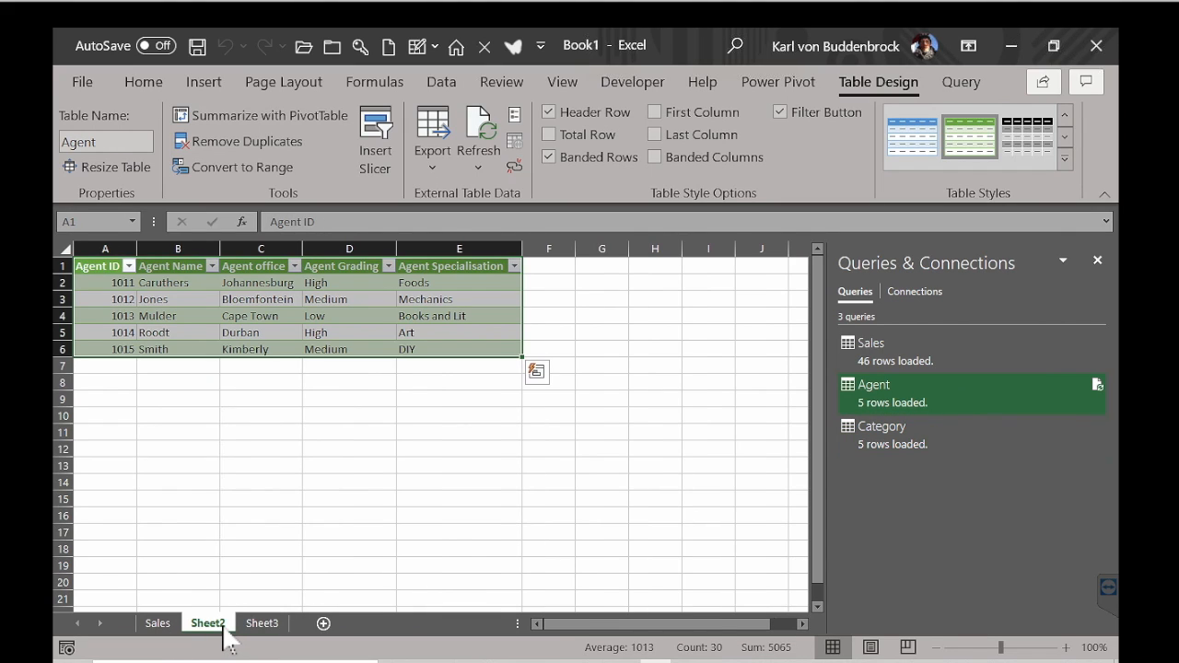
double_click(222, 626)
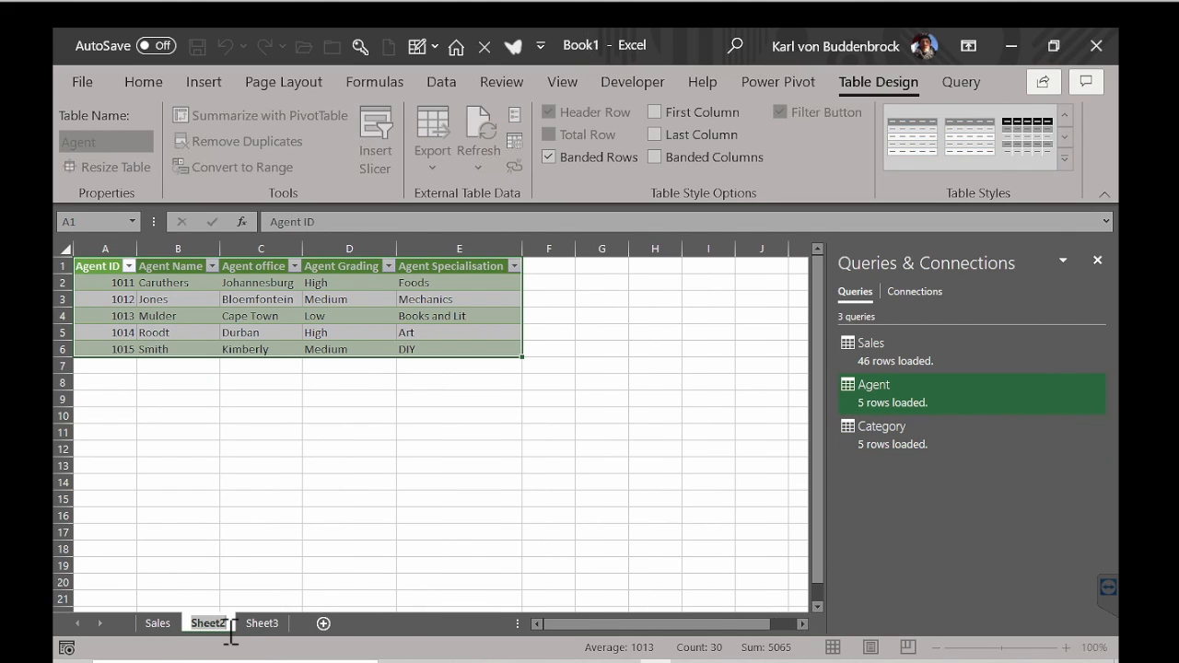
type("Agent")
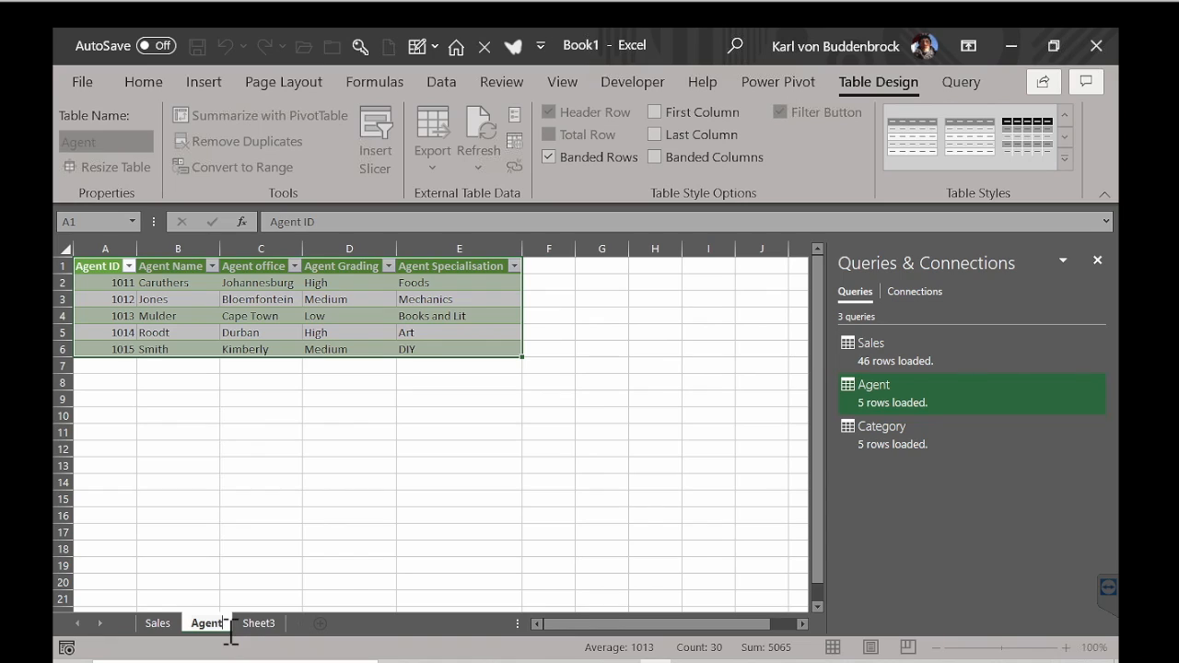
left_click(258, 623)
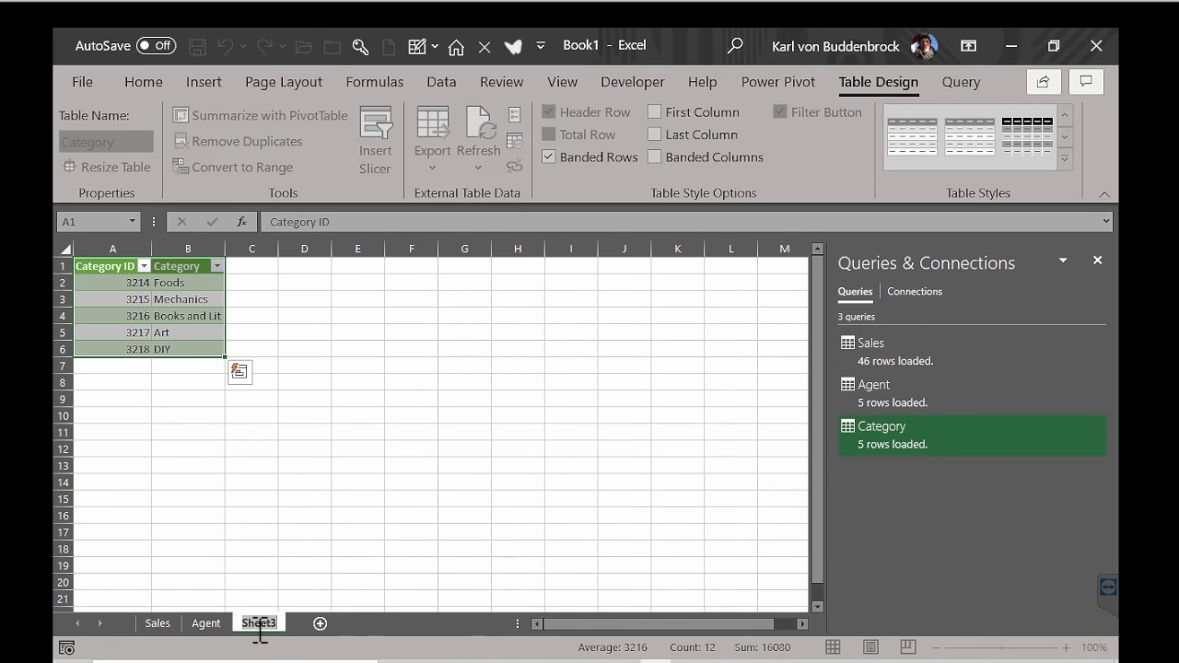
type("Cat")
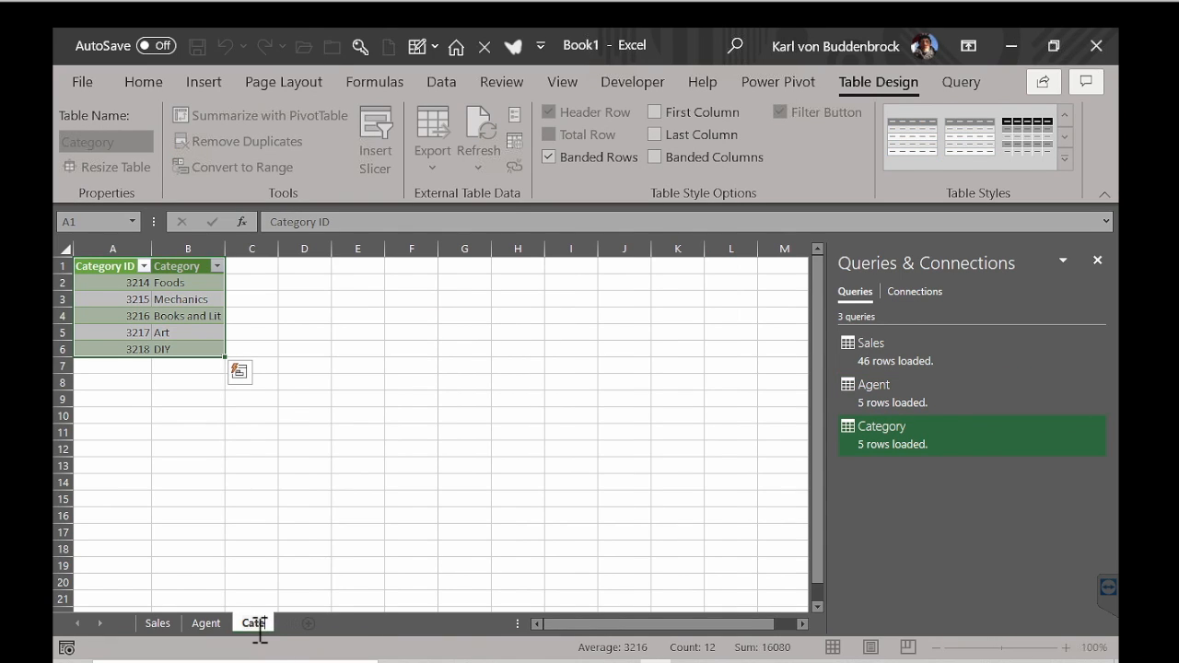
type("egory")
left_click(249, 468)
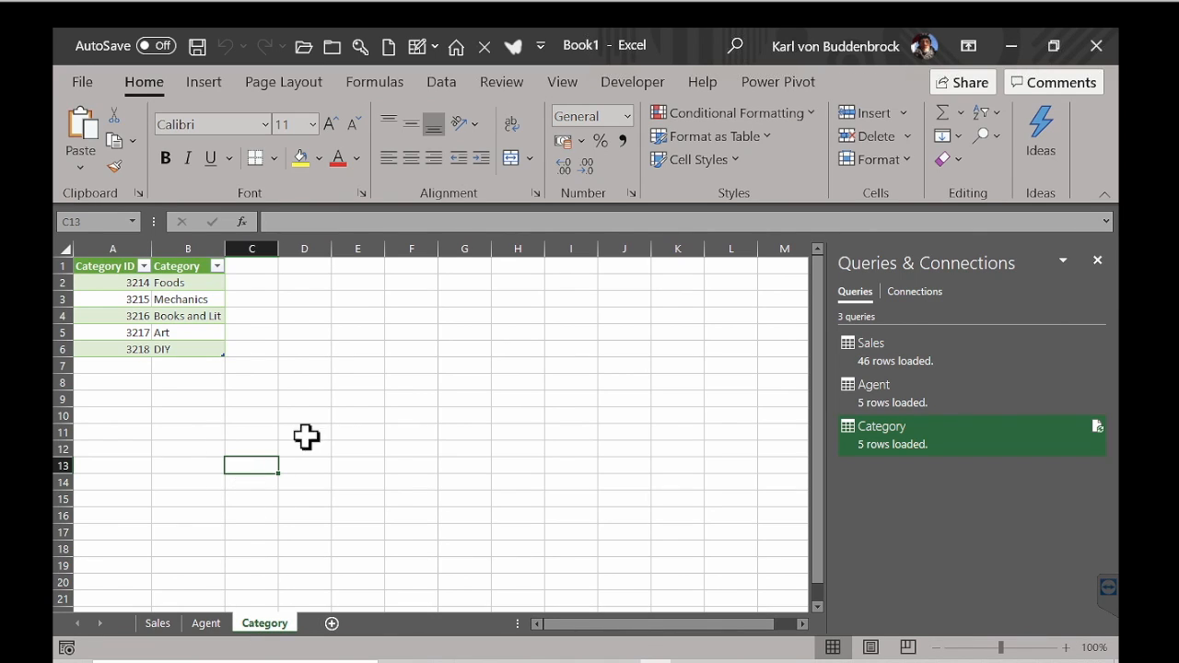
- Open the data model in the Power Pivot window and look through its Agent, Category and Sales tables
left_click(788, 90)
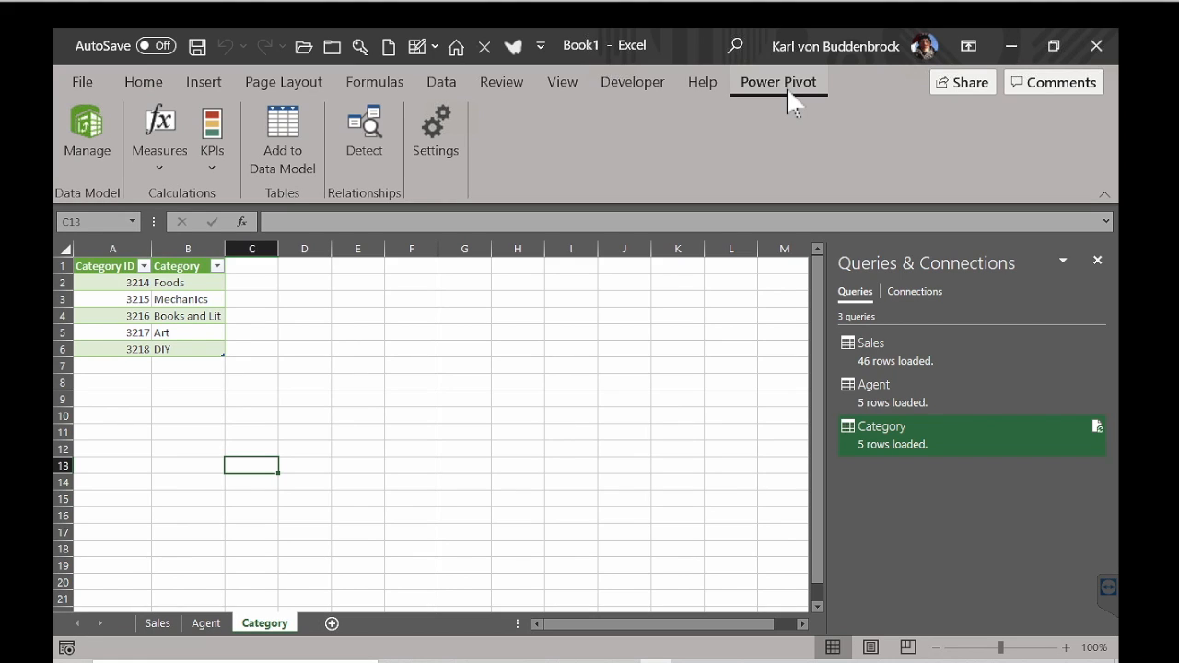
left_click(74, 136)
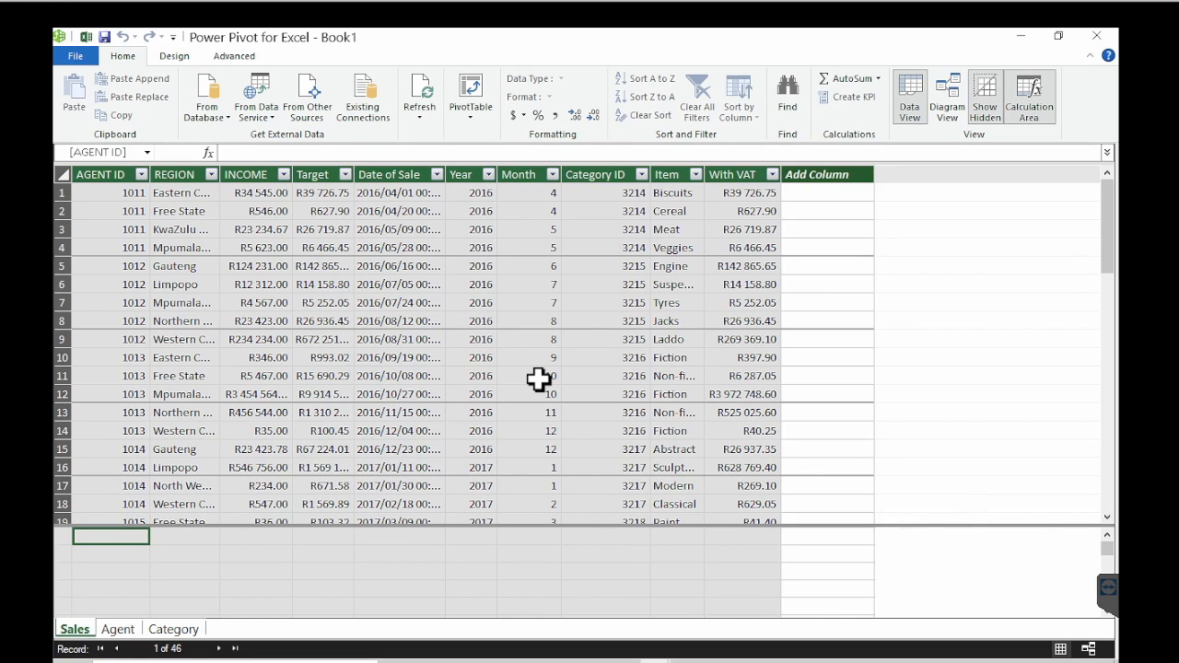
left_click(119, 632)
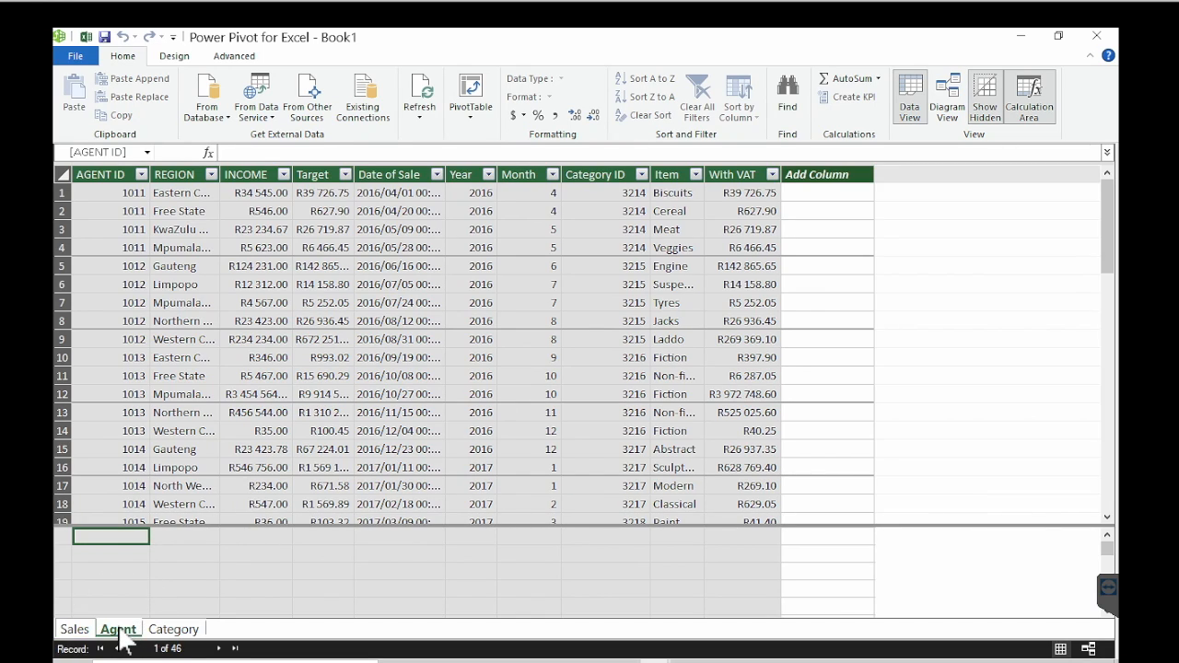
left_click(183, 632)
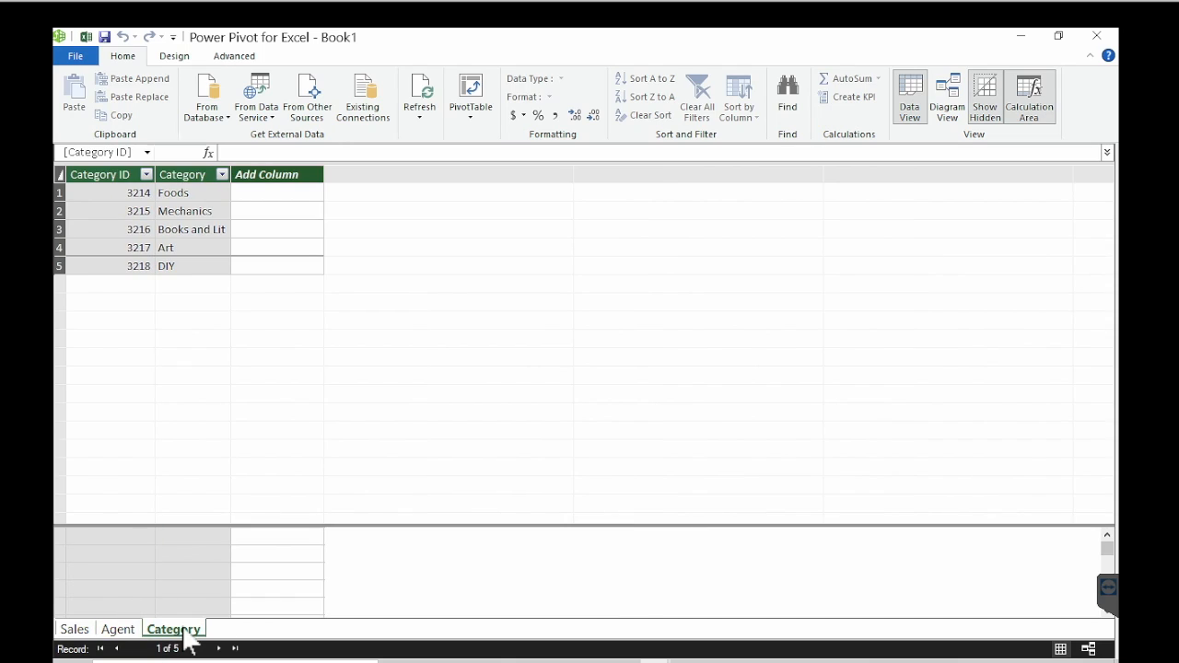
left_click(118, 632)
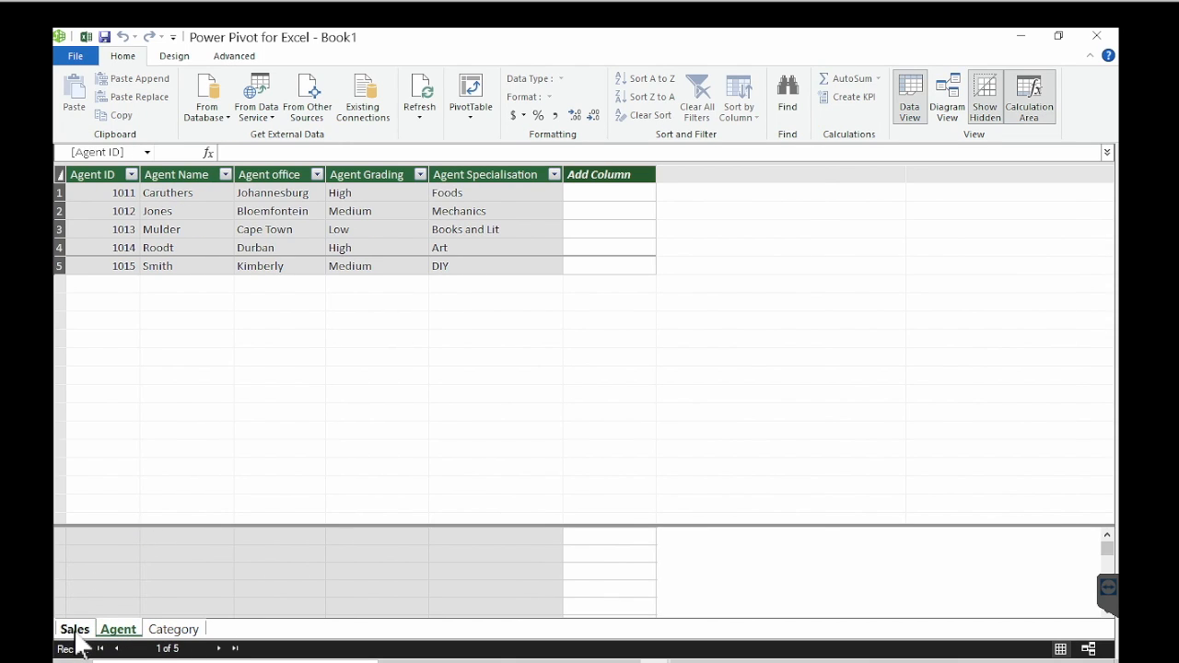
left_click(75, 632)
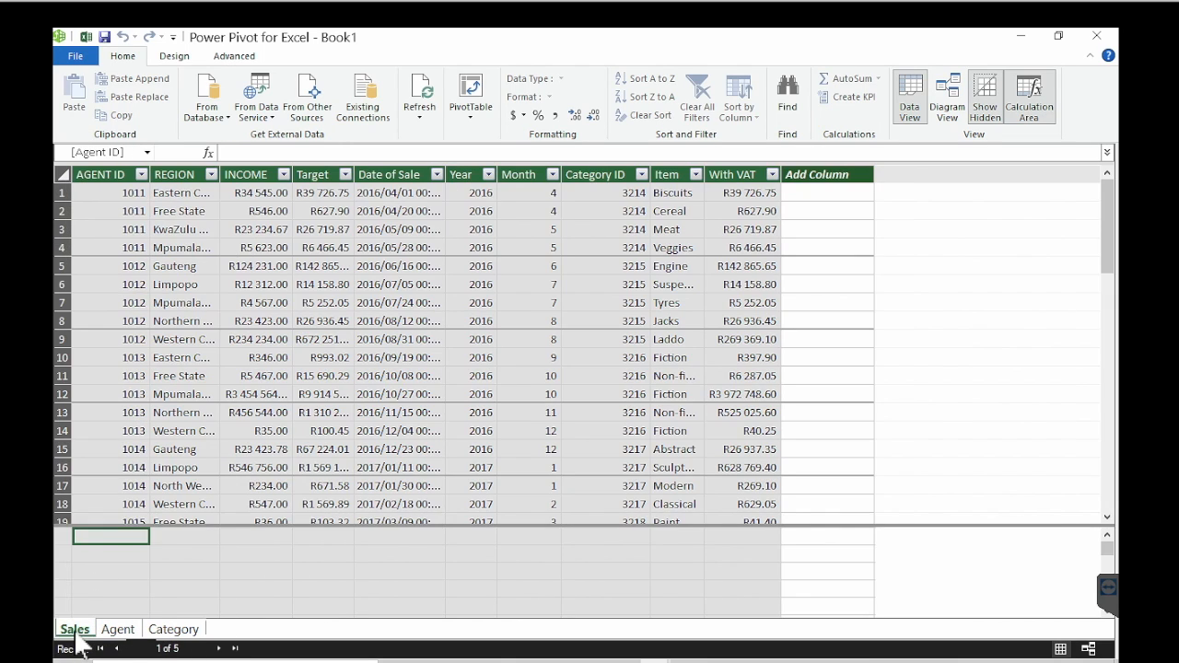
- In the diagram view, place Sales between Agent and Category and lengthen the Sales and Agent boxes to show all fields
left_click(952, 118)
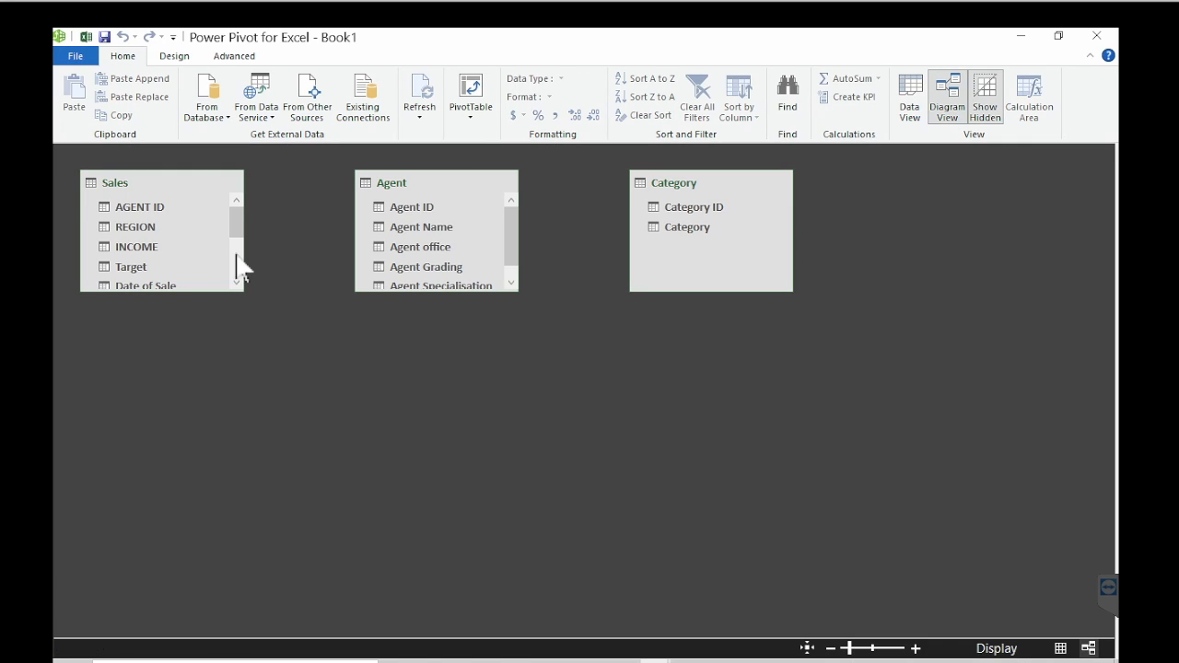
left_click_drag(185, 206, 532, 350)
left_click_drag(456, 191, 186, 215)
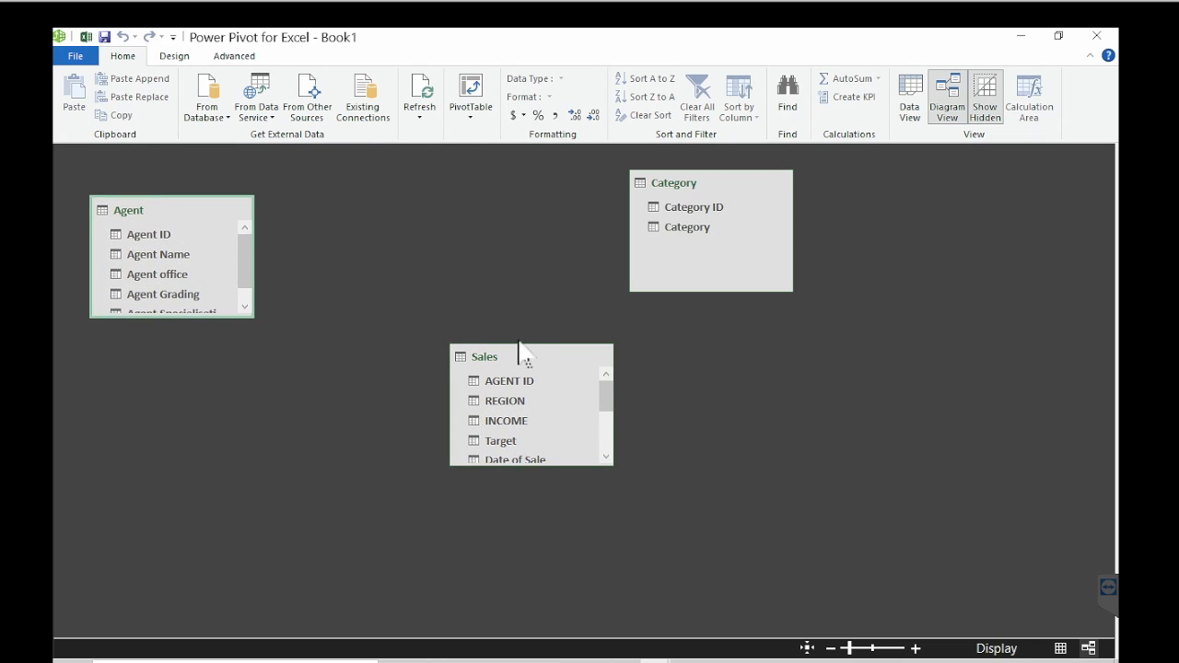
left_click_drag(514, 345, 461, 212)
left_click_drag(711, 190, 736, 208)
left_click_drag(485, 324, 485, 507)
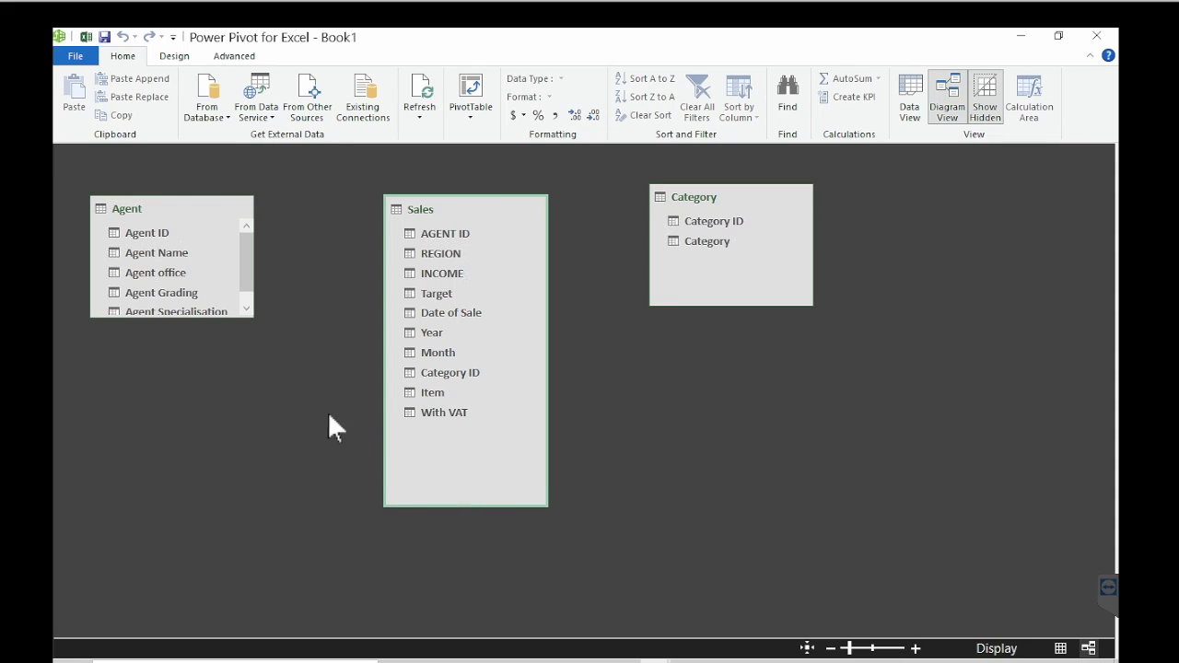
left_click_drag(186, 318, 187, 379)
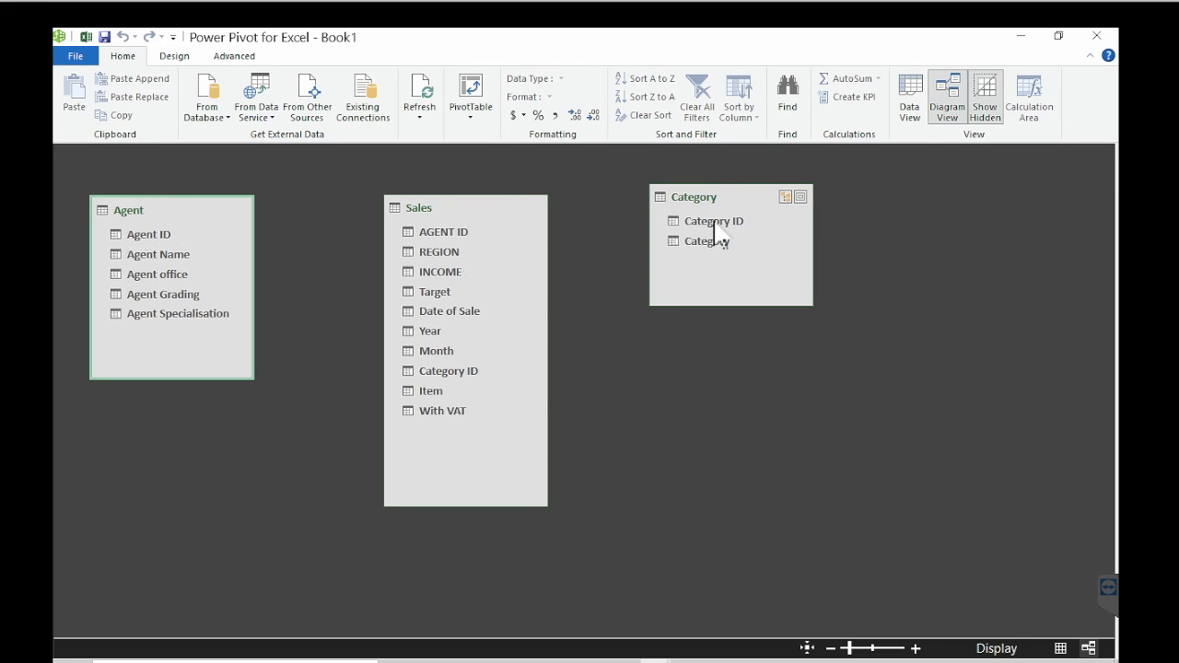
- Relate Category to Sales on Category ID and Agent to Sales on Agent ID, and return to the data view
left_click_drag(715, 223, 438, 380)
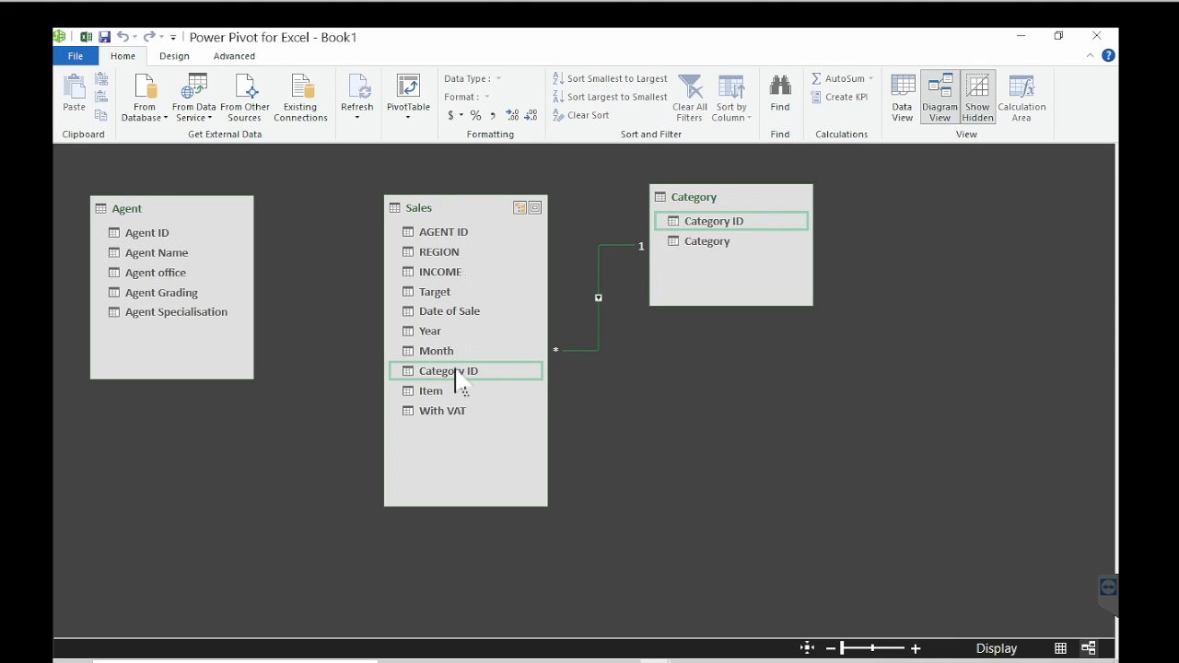
left_click_drag(154, 236, 446, 243)
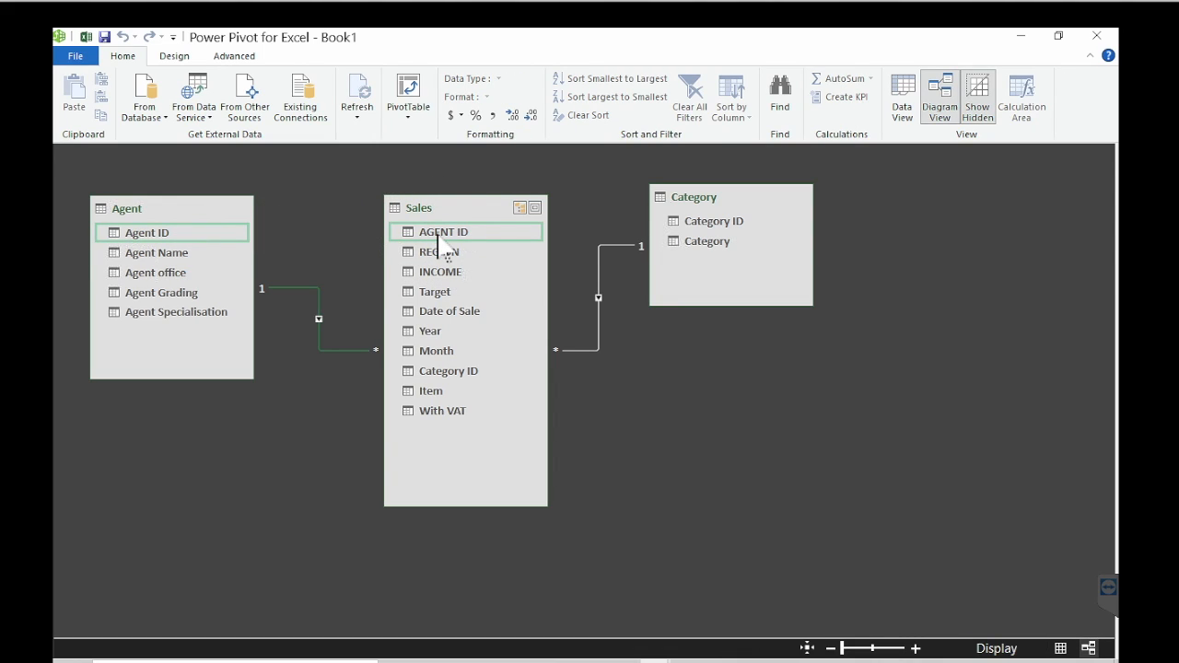
left_click(905, 95)
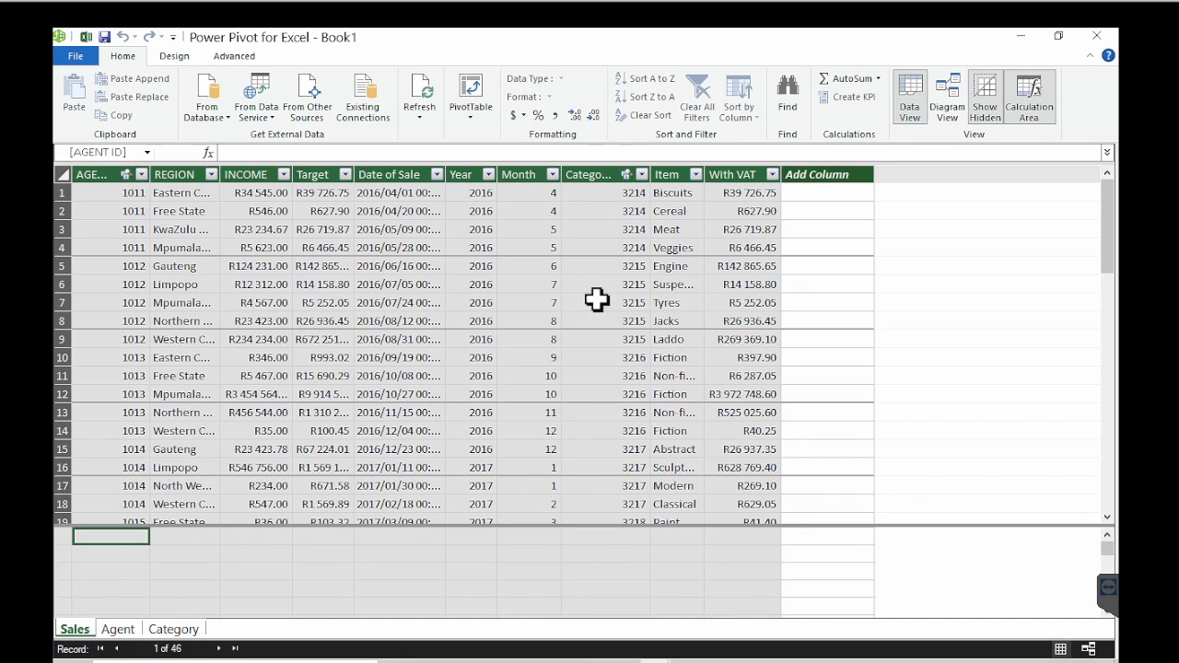
mouse_move(655, 656)
left_click(604, 592)
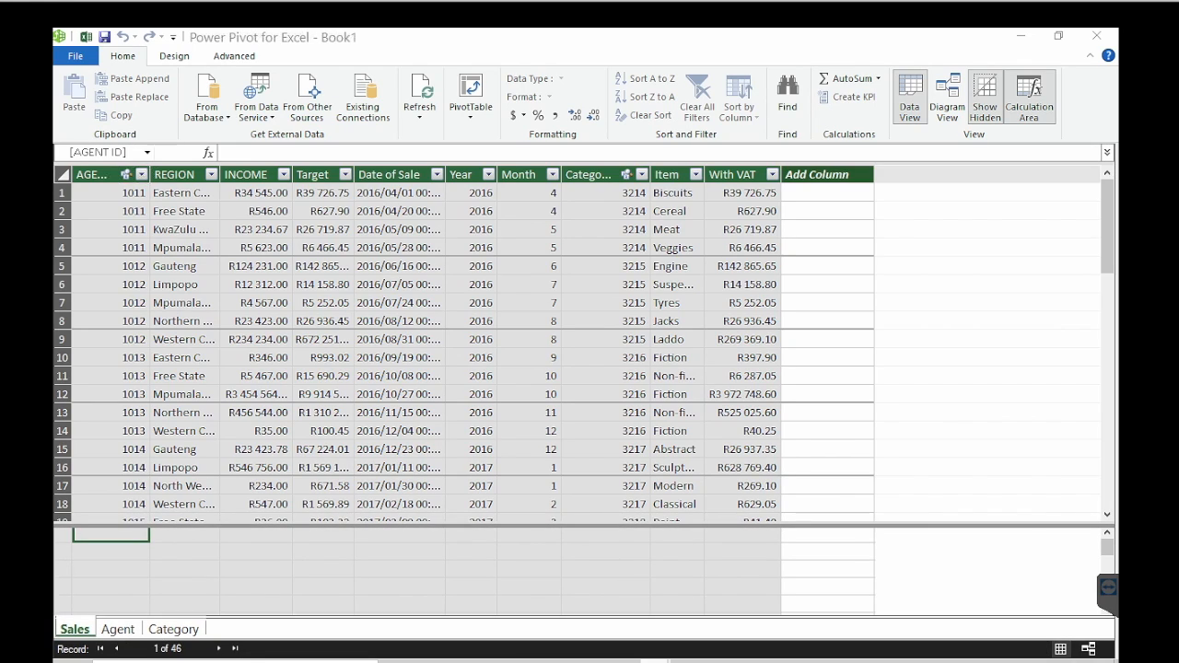
right_click(654, 657)
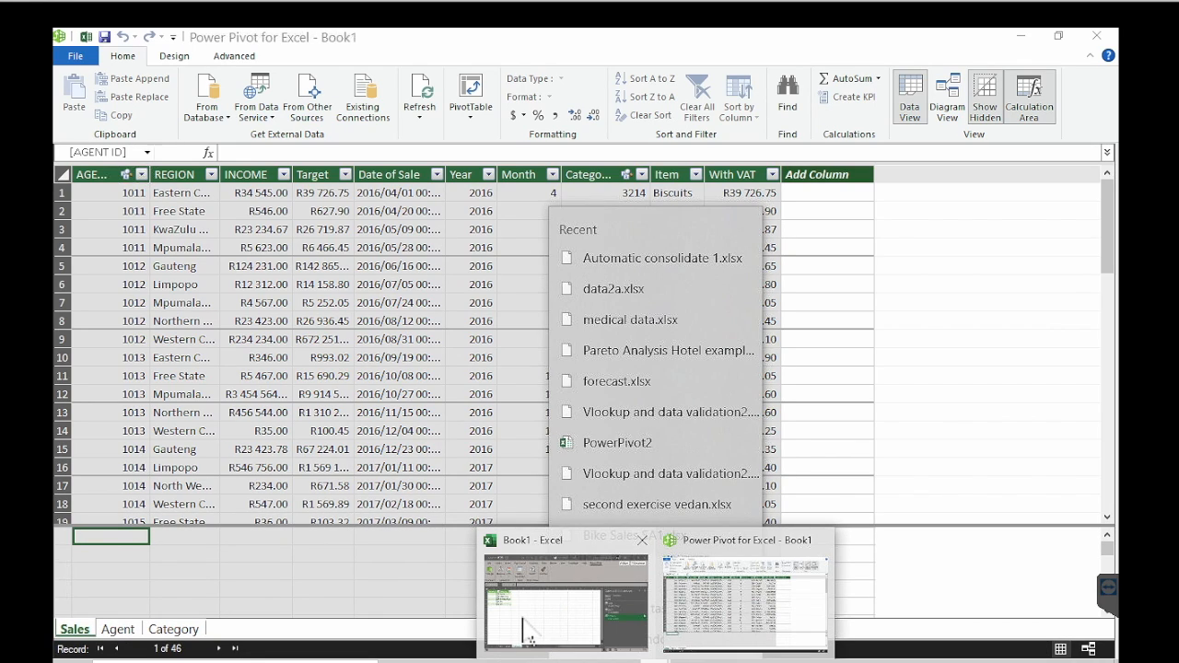
left_click(310, 307)
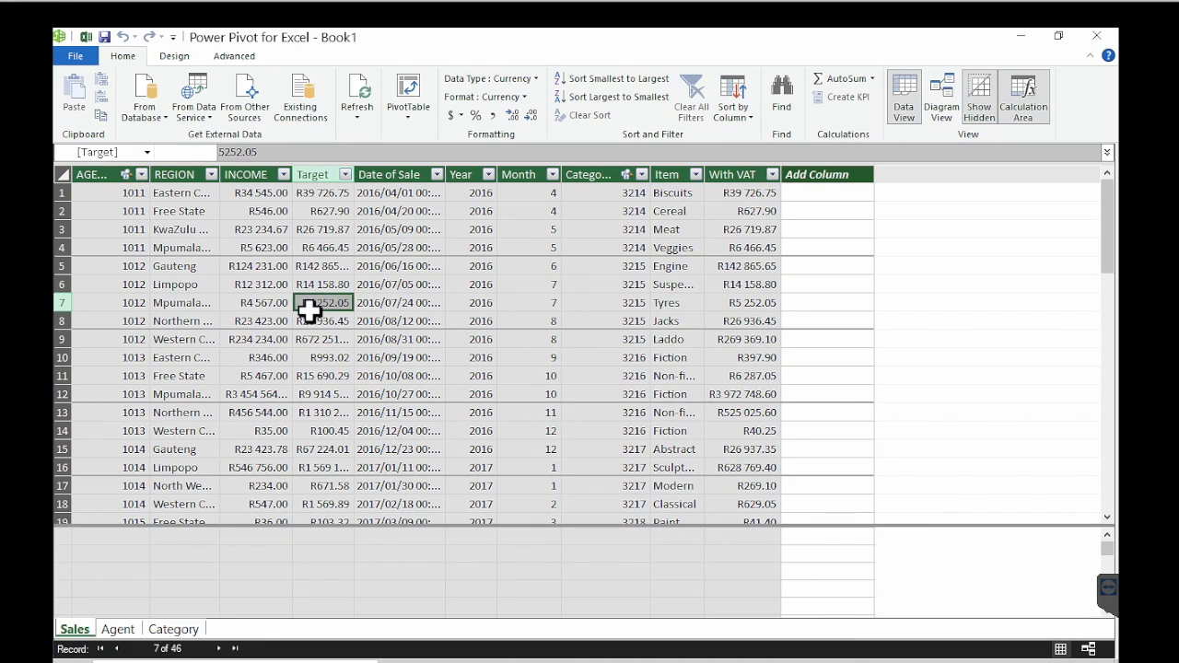
- Add AutoSum measures for INCOME and Target in the Sales calculation area, and widen both columns to show the full totals
left_click(417, 322)
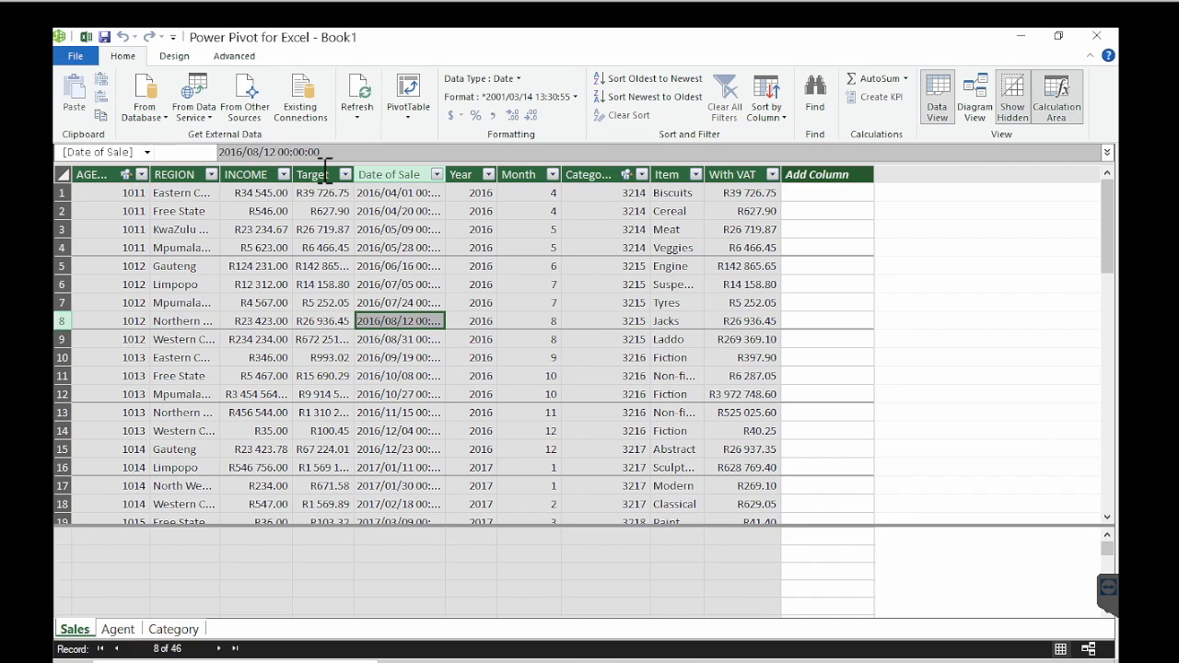
left_click(271, 553)
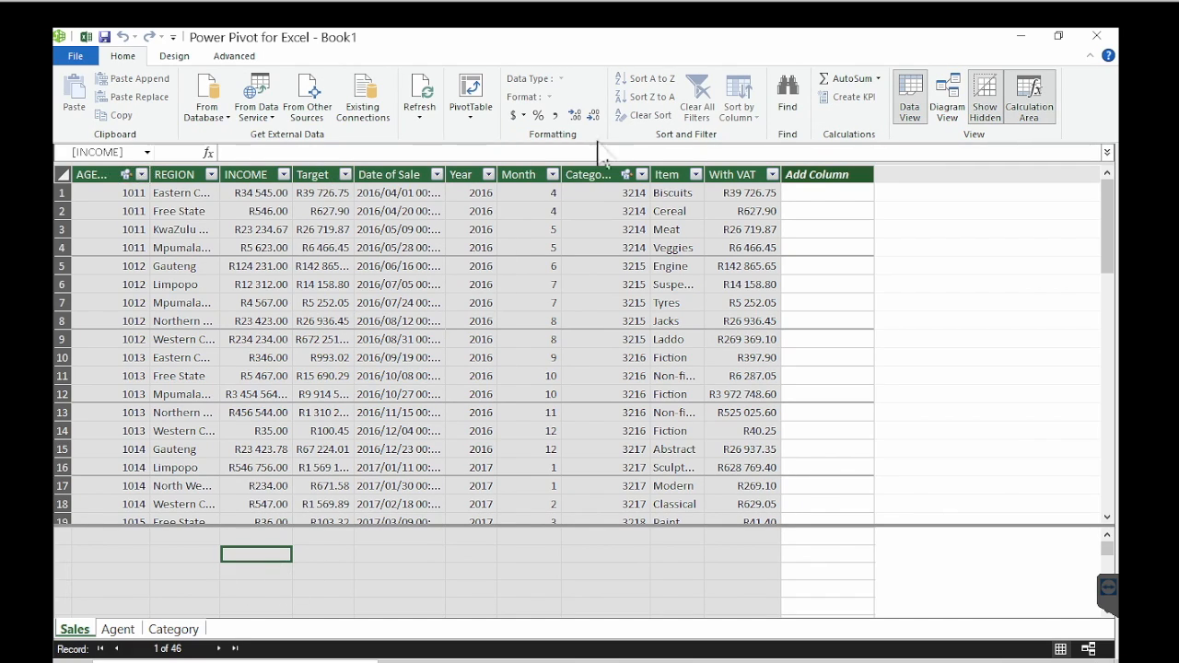
left_click(845, 79)
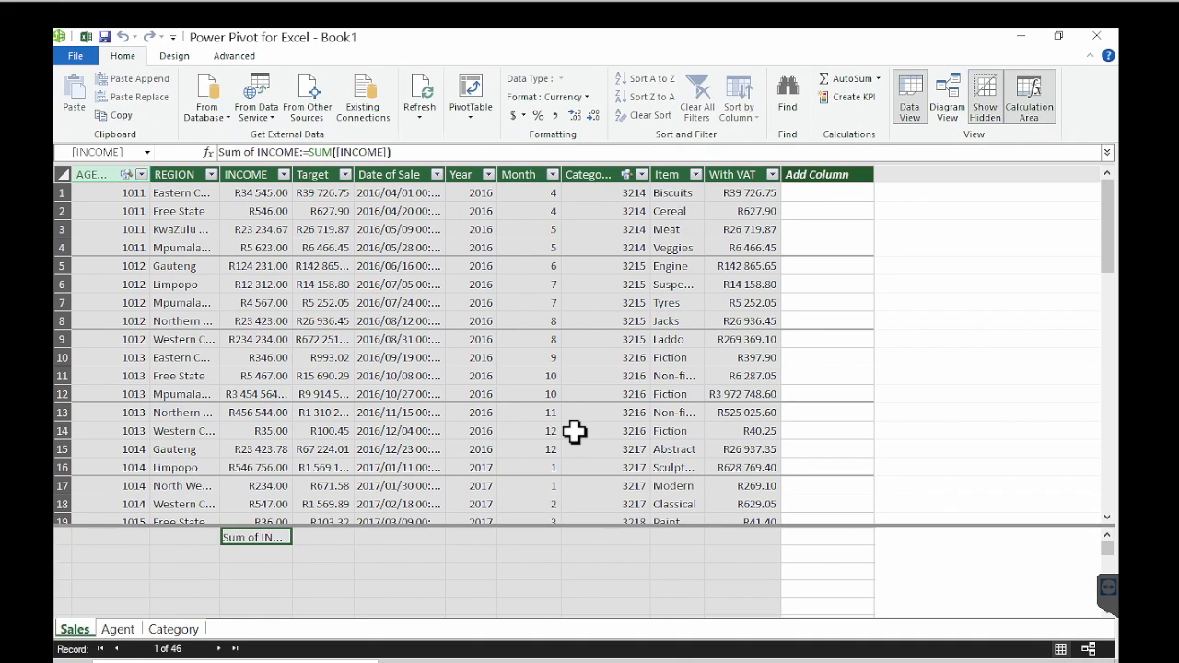
left_click(334, 539)
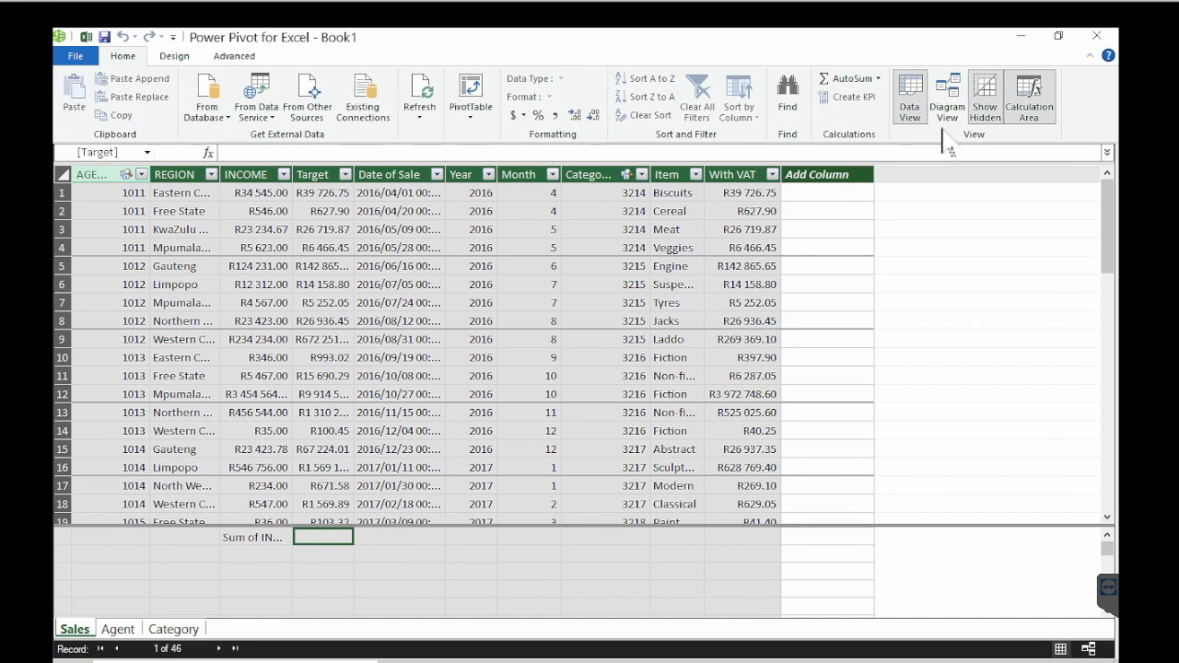
left_click(855, 81)
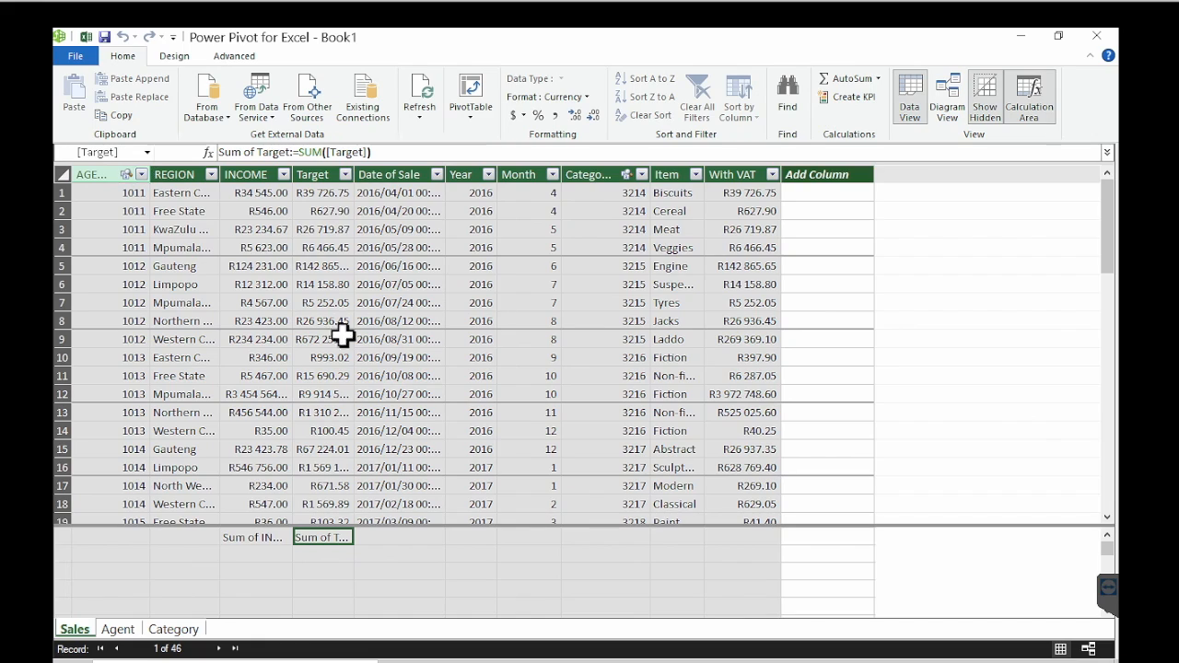
left_click_drag(366, 180, 475, 181)
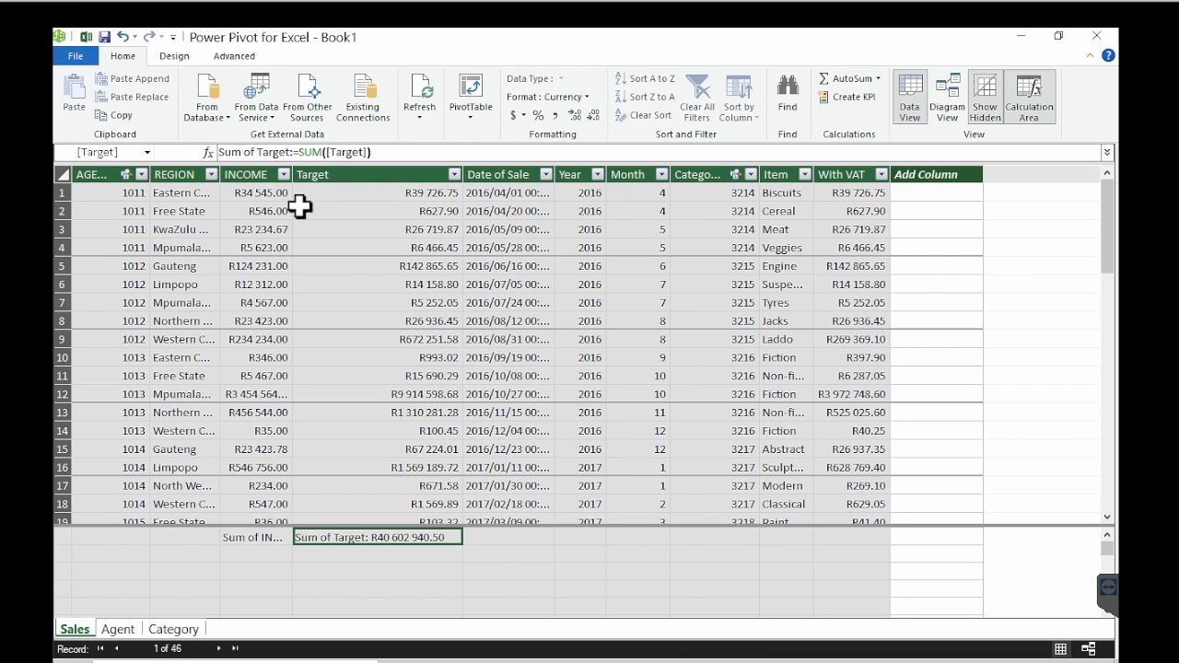
left_click_drag(304, 183, 411, 183)
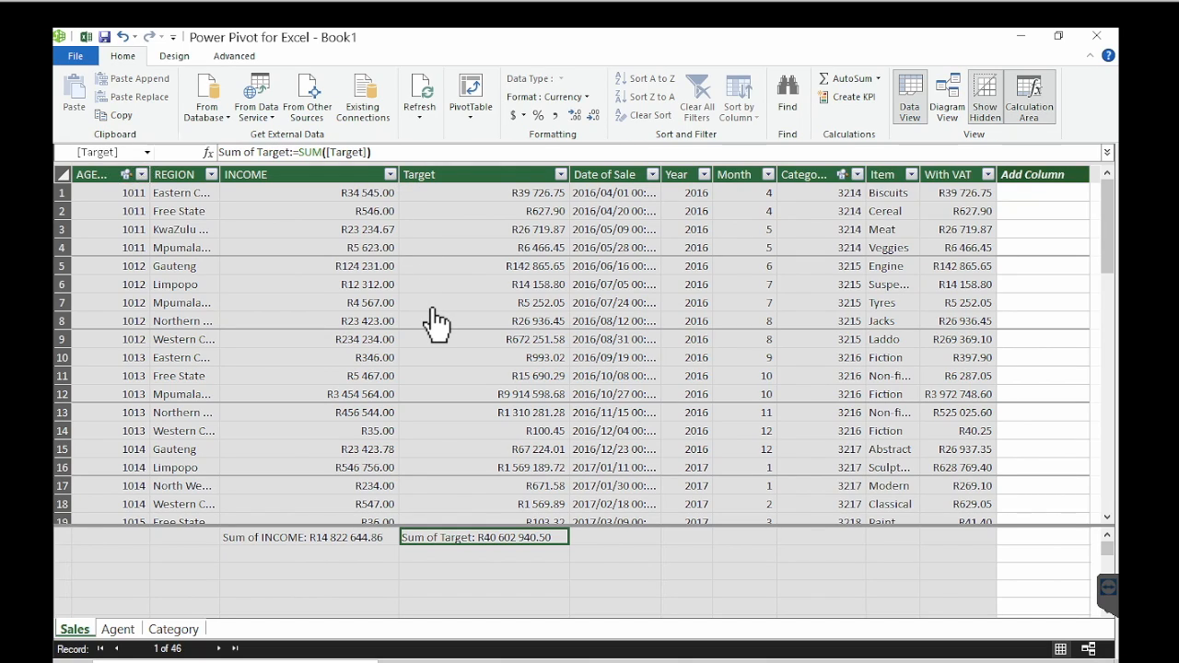
- Create a PivotTable from the data model on a new worksheet and collapse the ribbon for more room
left_click(471, 120)
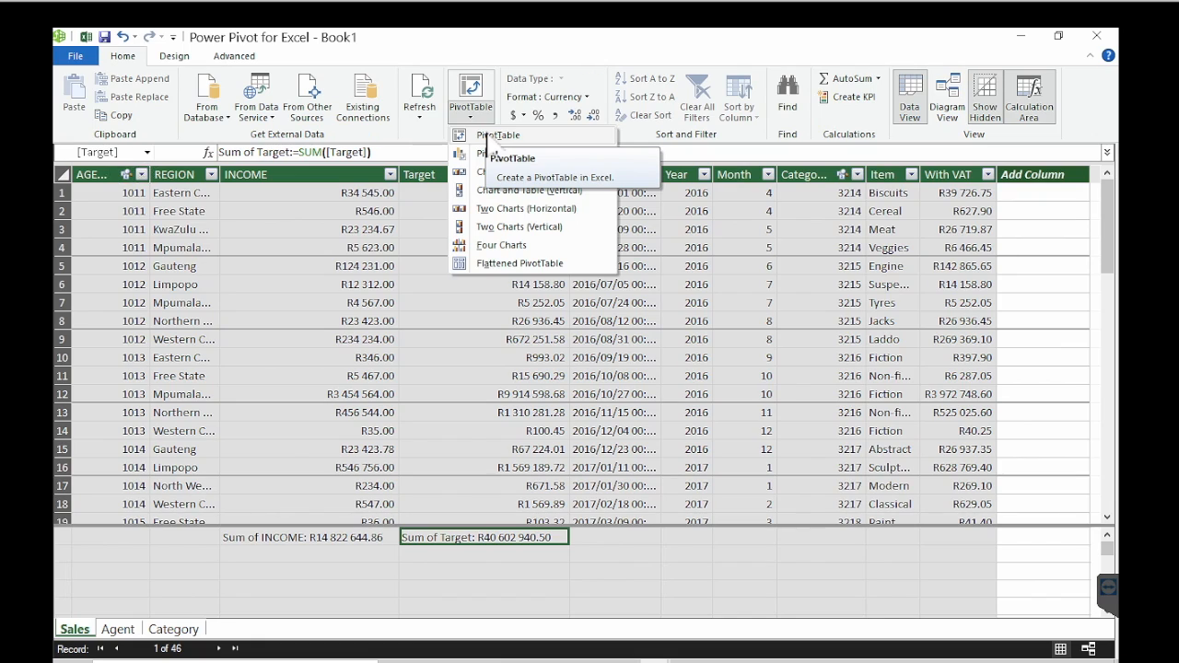
left_click(497, 135)
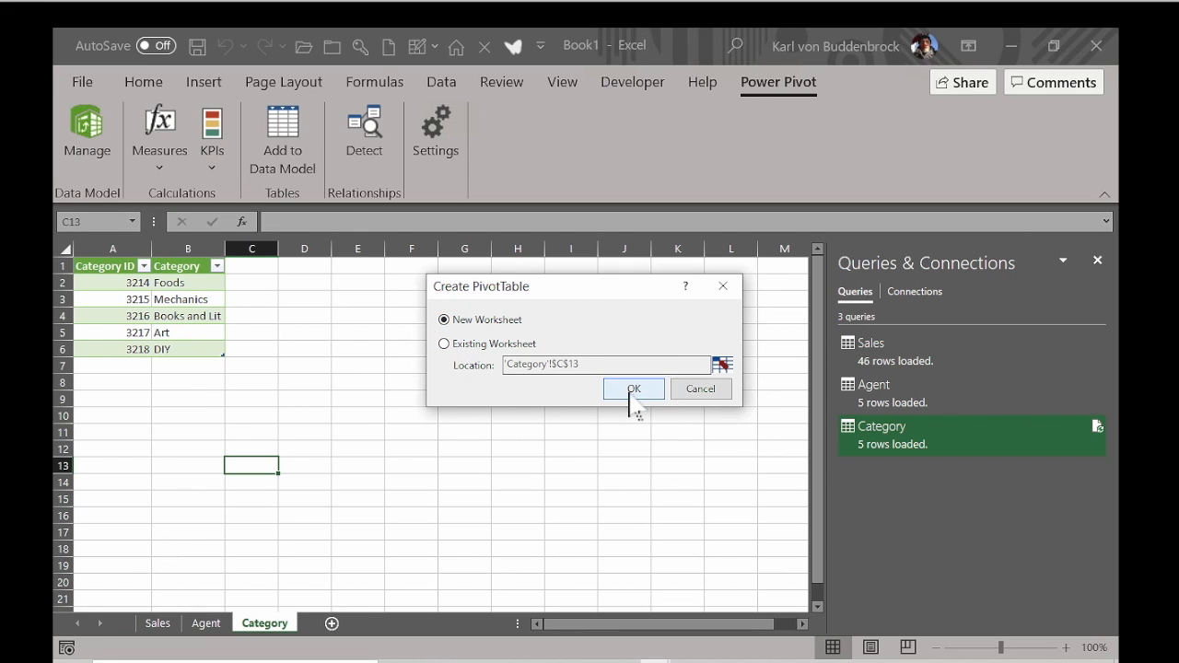
left_click(632, 388)
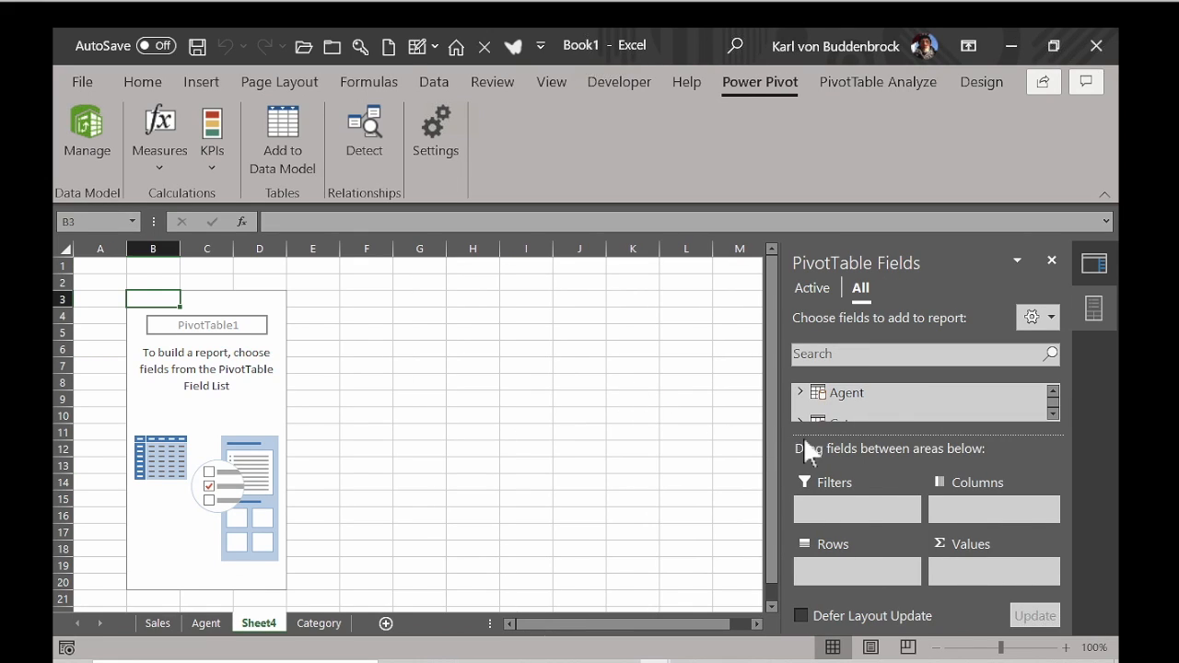
left_click(1103, 196)
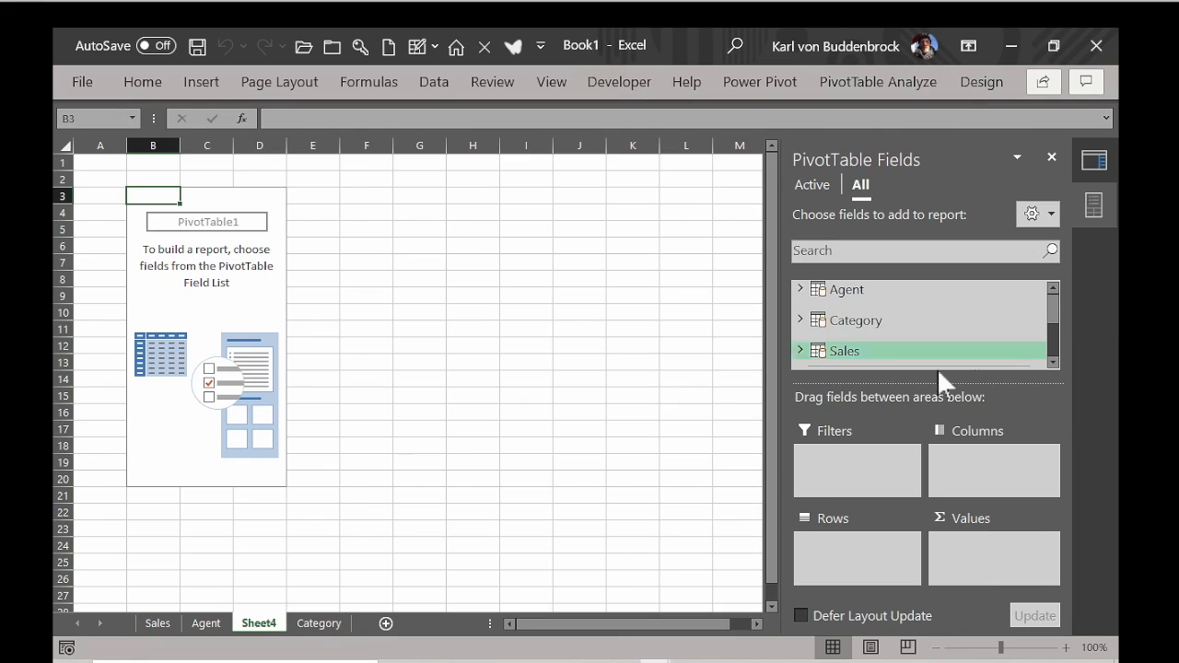
mouse_move(1053, 310)
left_mouse_down()
mouse_move(1053, 348)
mouse_move(1051, 311)
left_mouse_up()
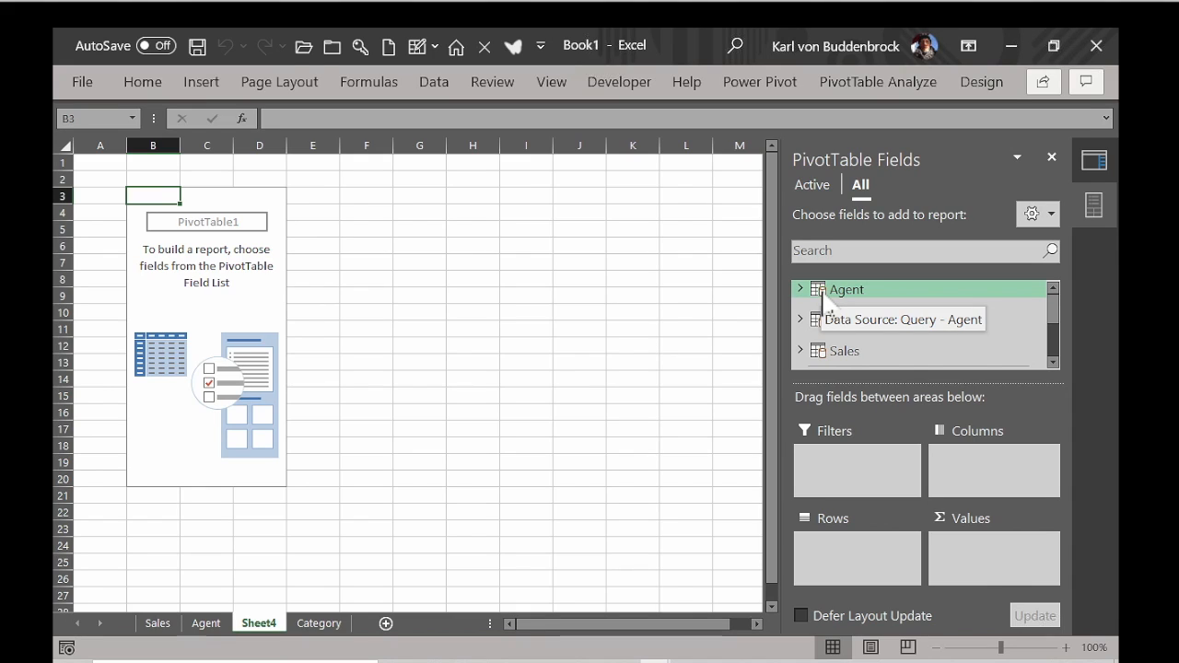
key("ctrl")
key("ctrl")
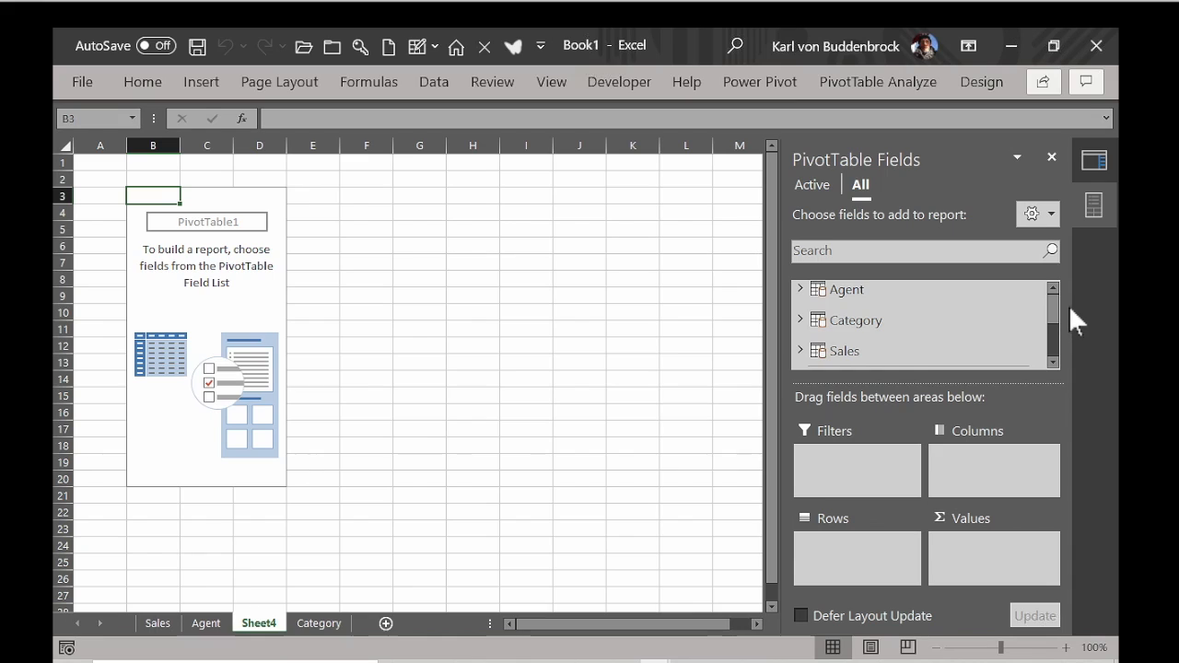
key("ctrl")
mouse_move(1055, 308)
left_mouse_down()
mouse_move(1058, 345)
mouse_move(1059, 301)
left_mouse_up()
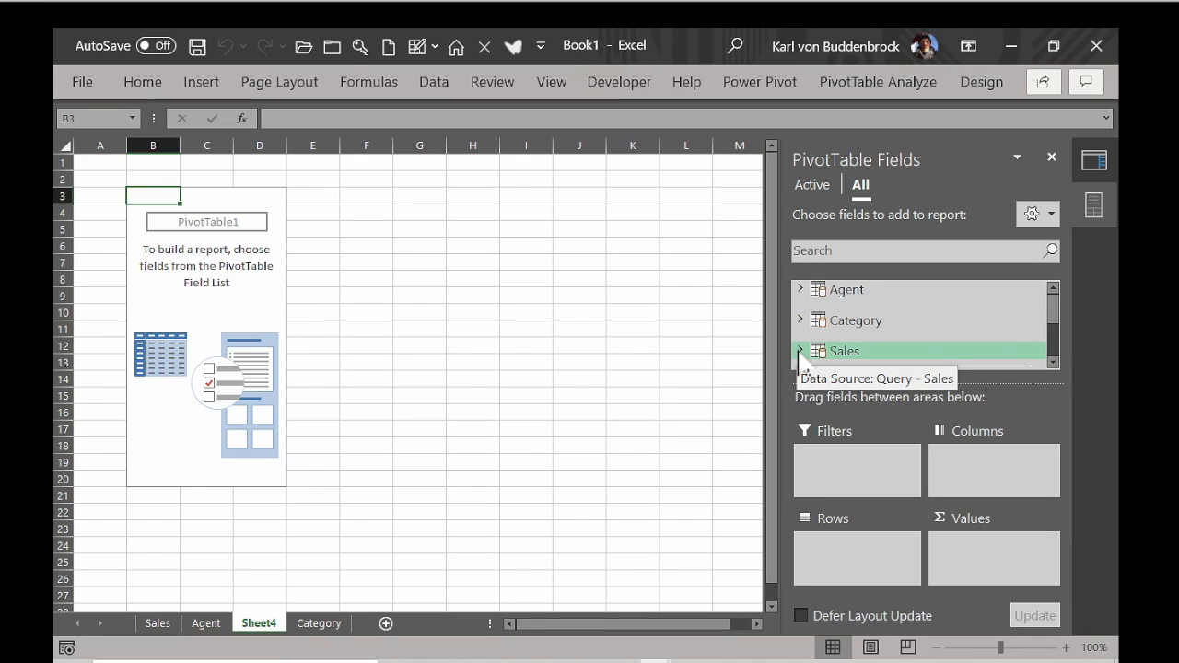
- Build the PivotTable with Agent Name from the Agent table as rows and INCOME from the Sales table as summed values
left_click(800, 291)
left_click_drag(864, 337, 891, 577)
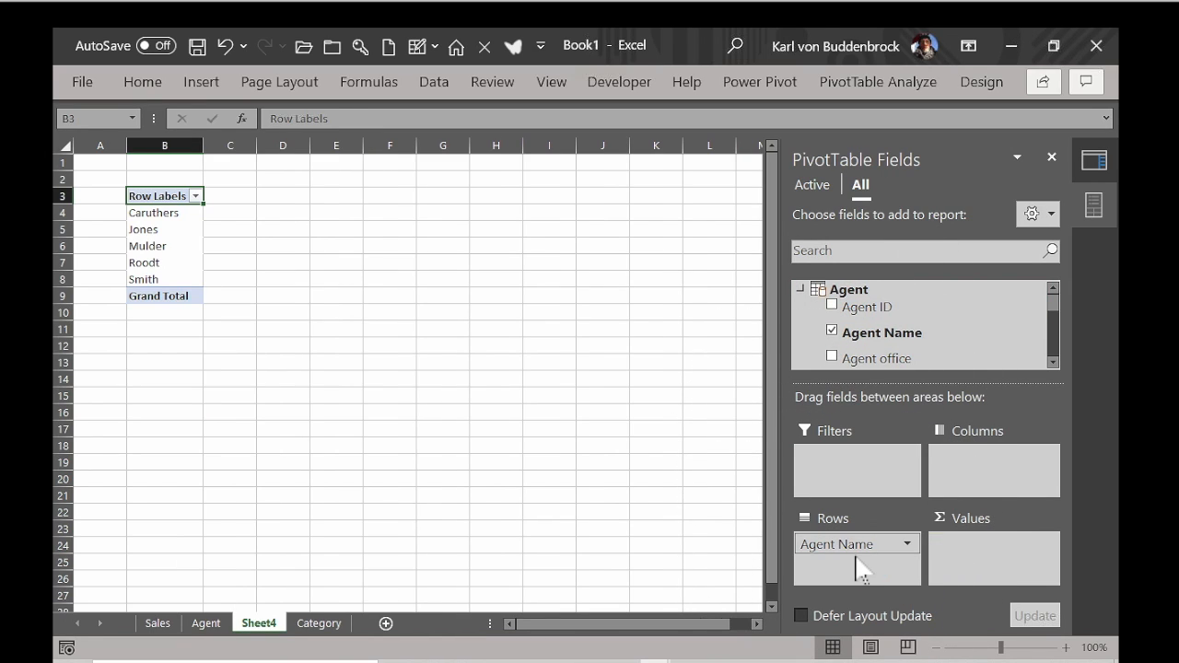
left_click(799, 291)
left_click(799, 351)
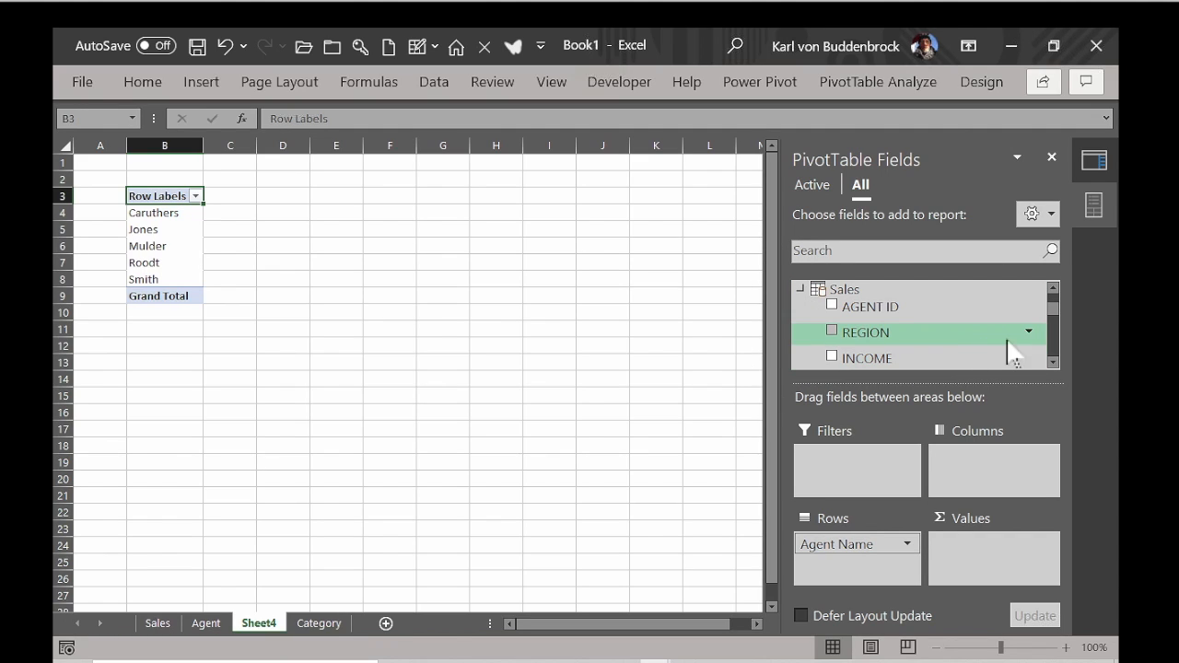
left_click_drag(861, 361, 1017, 571)
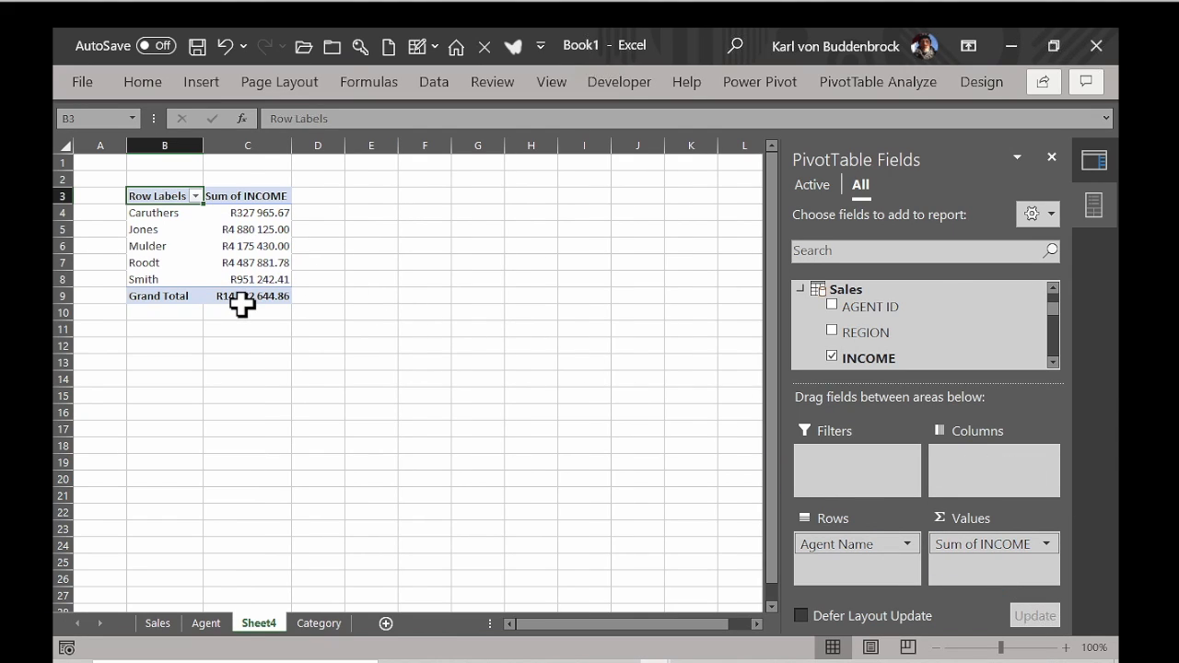
mouse_move(241, 304)
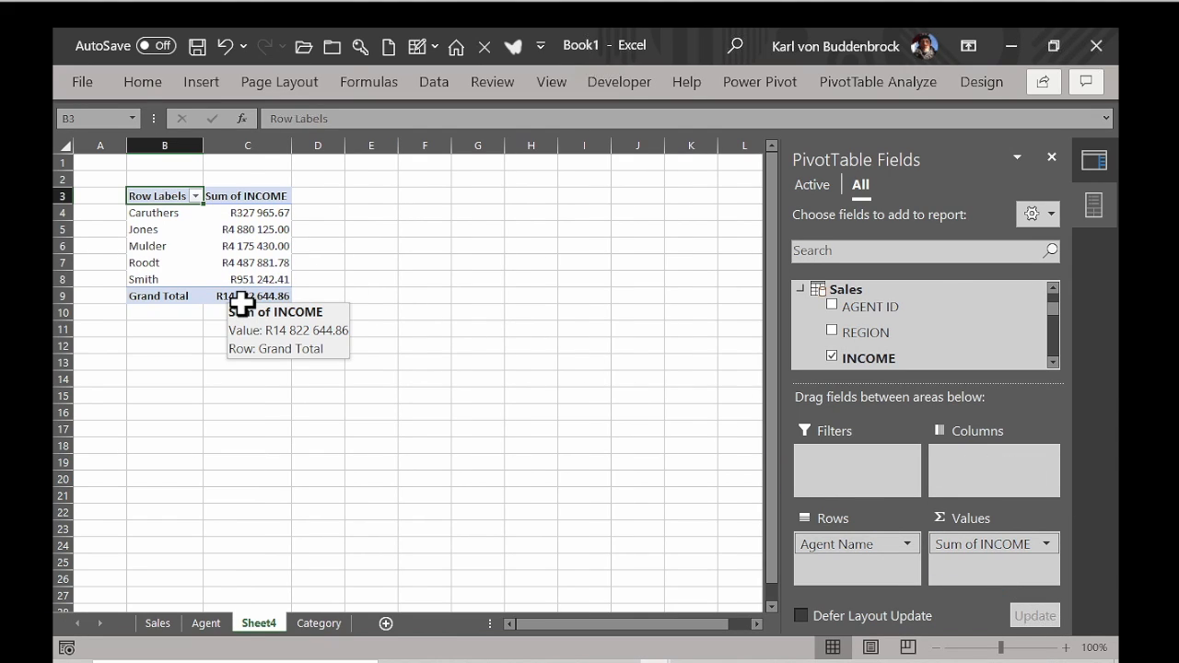
- Insert a Clustered Column PivotChart of income by agent and place it beside the PivotTable
left_click(243, 231)
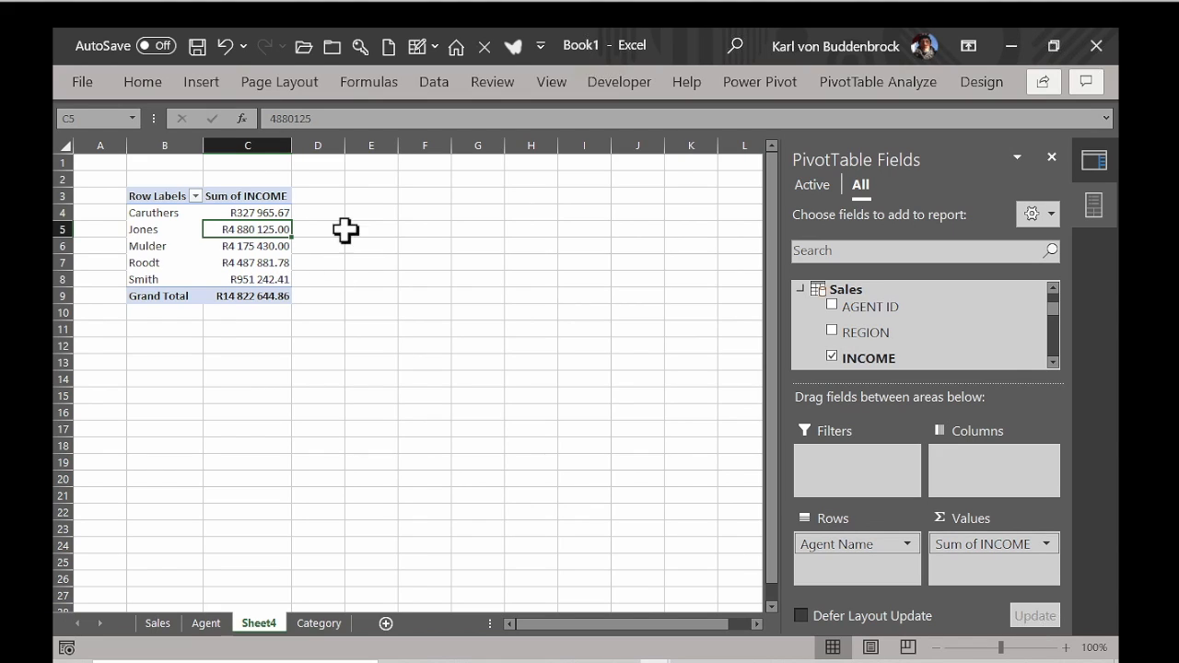
left_click(870, 82)
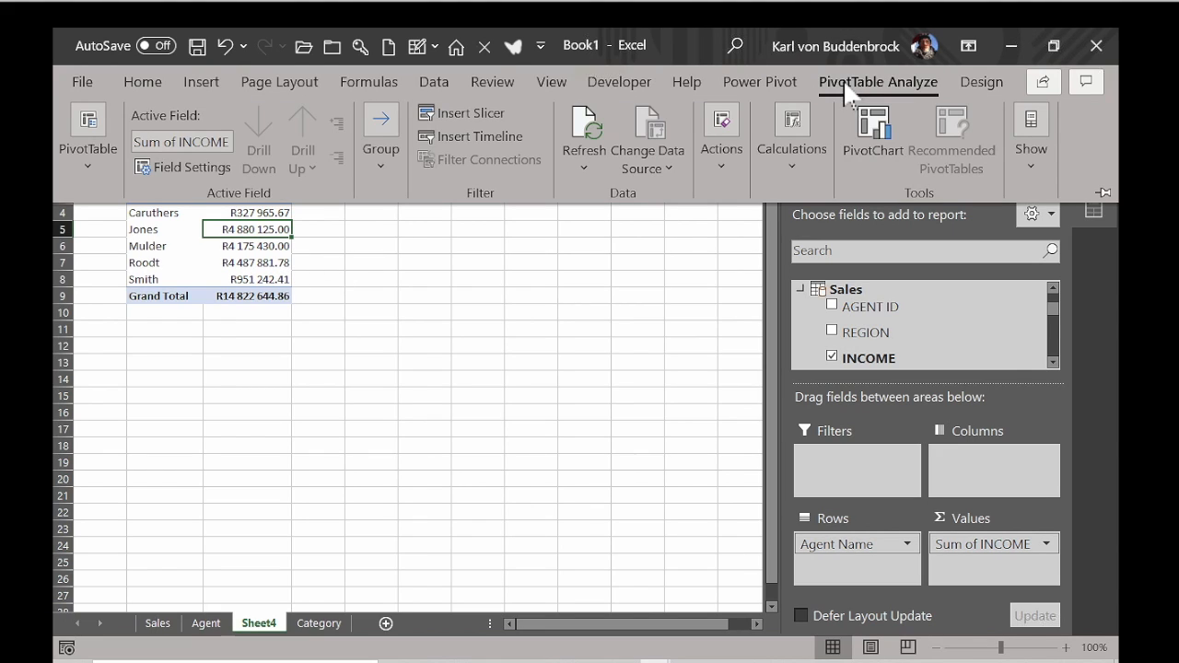
left_click(861, 127)
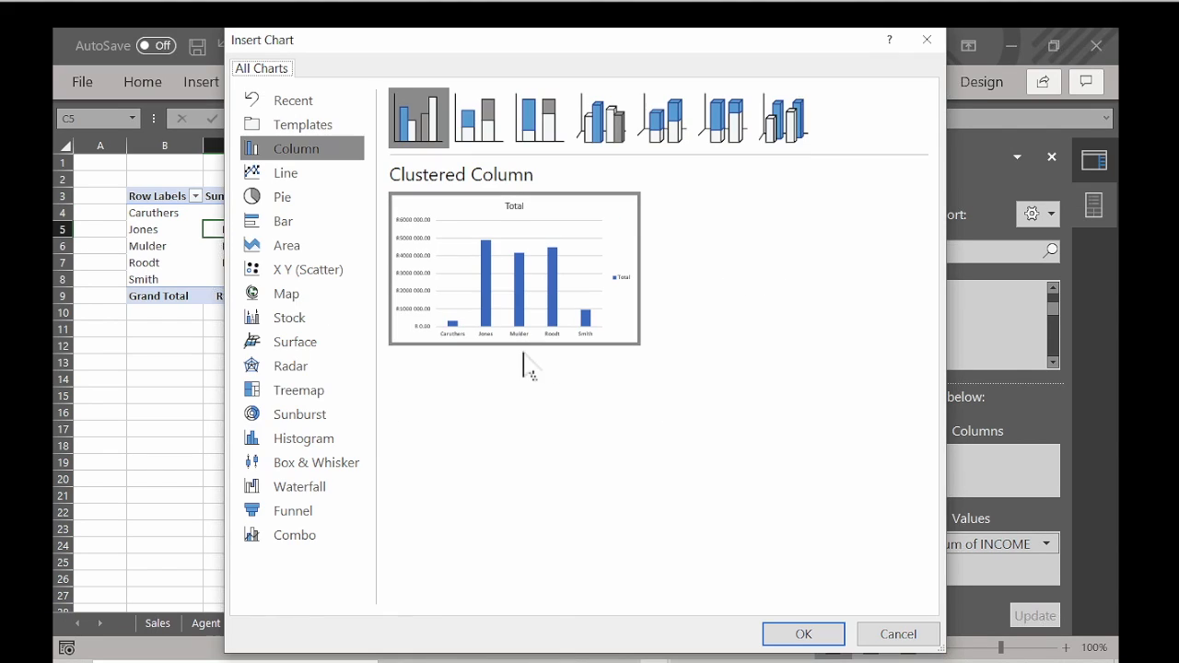
left_click(796, 641)
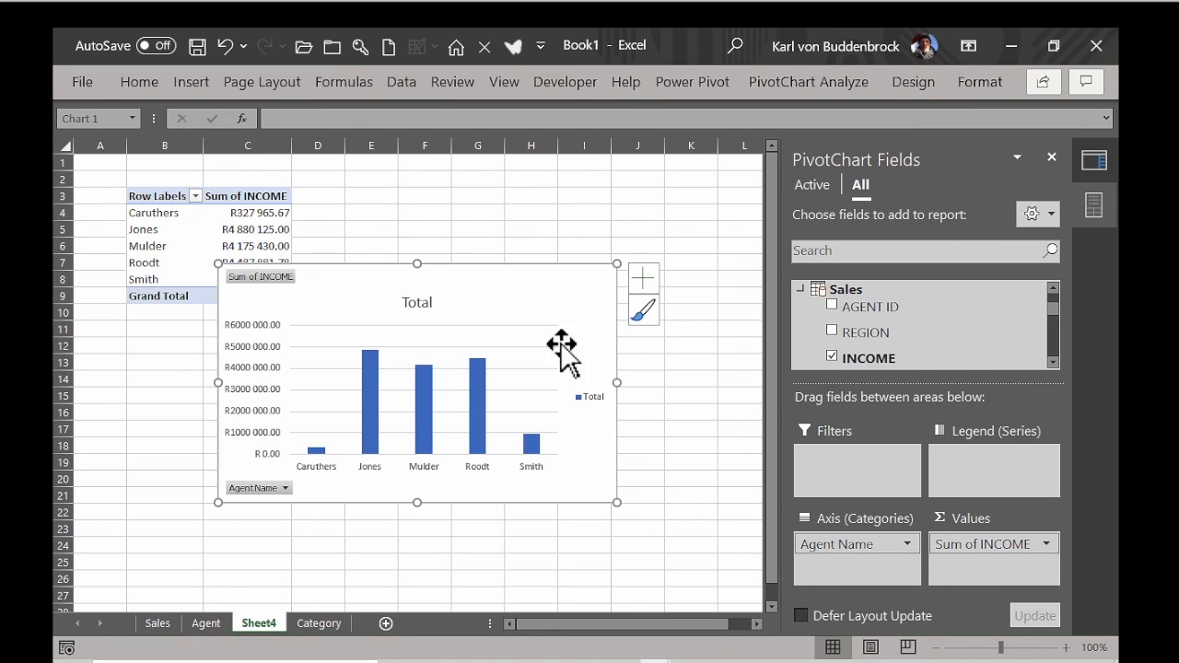
left_click_drag(543, 286, 645, 200)
- Insert slicers for the PivotTable on Category from the Category table and Agent office from the Agent table
left_click(245, 232)
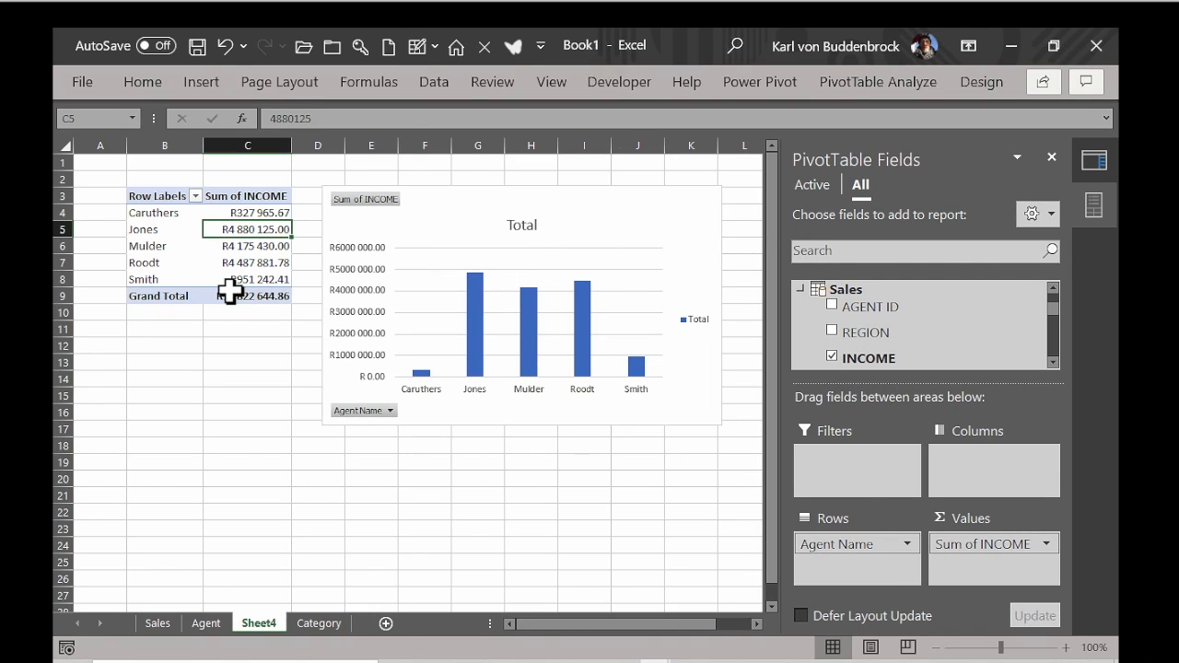
left_click(201, 87)
left_click(727, 161)
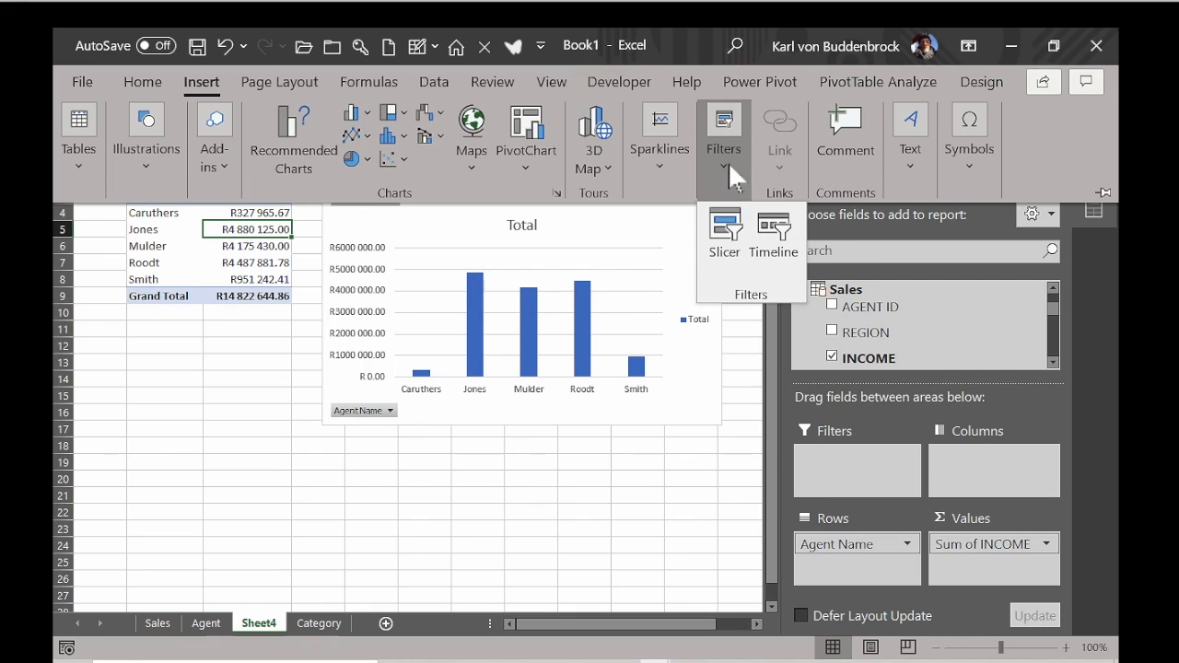
left_click(726, 234)
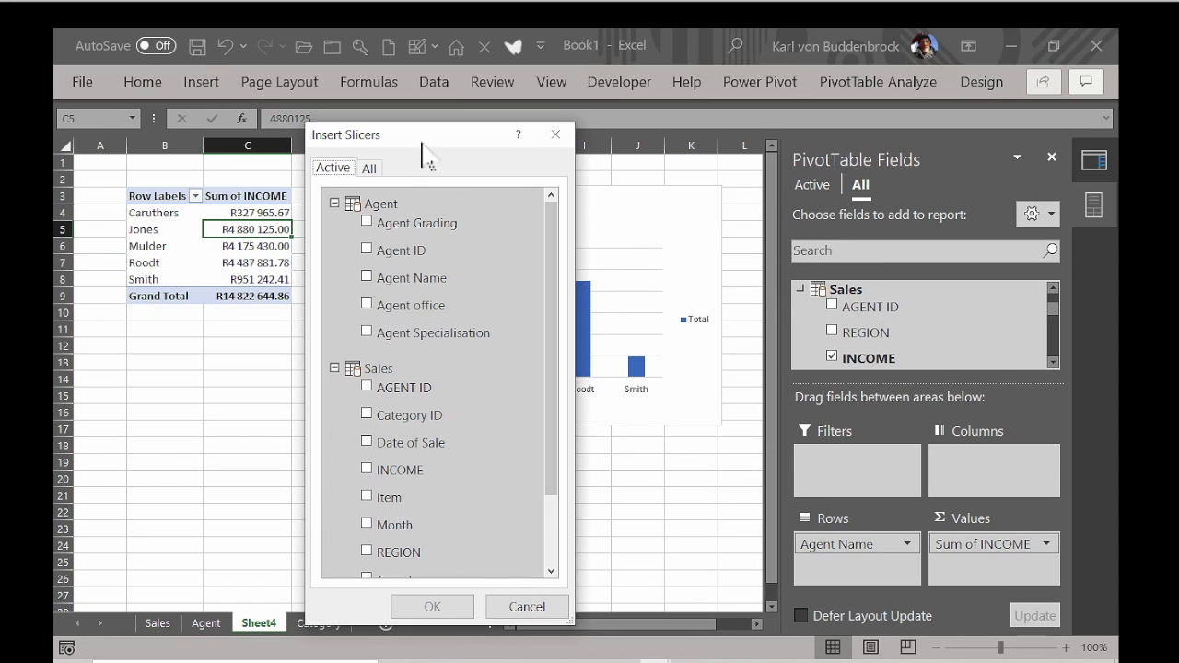
left_click_drag(422, 147, 780, 127)
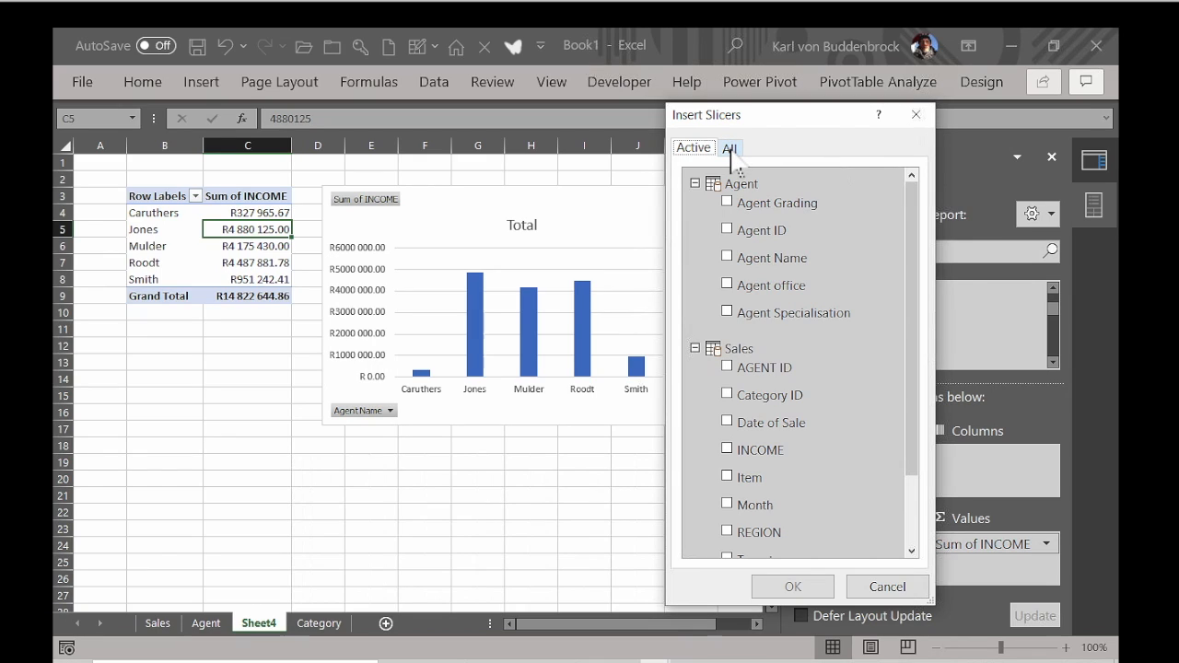
left_click(729, 149)
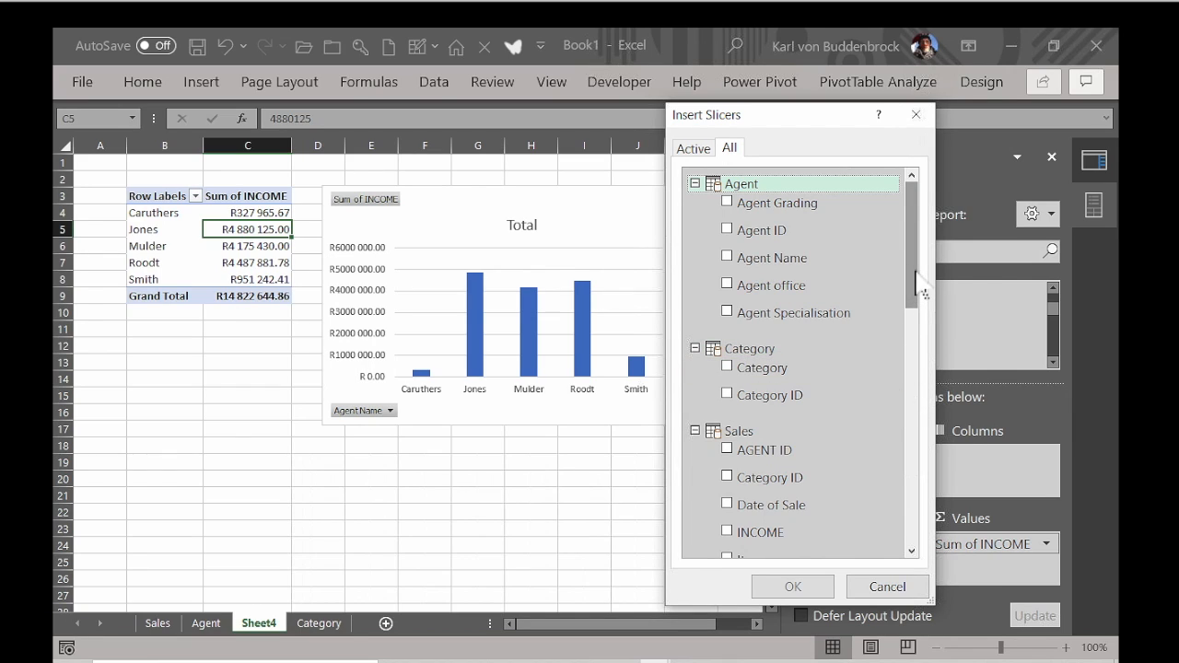
left_click_drag(918, 285, 920, 297)
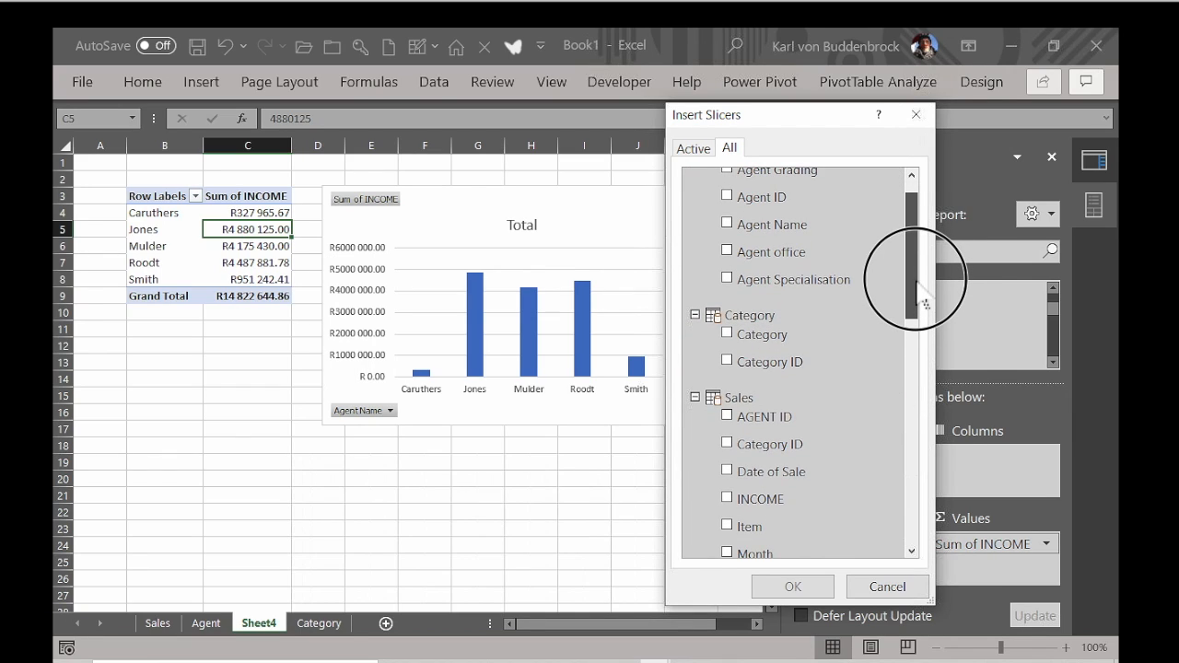
left_click(728, 337)
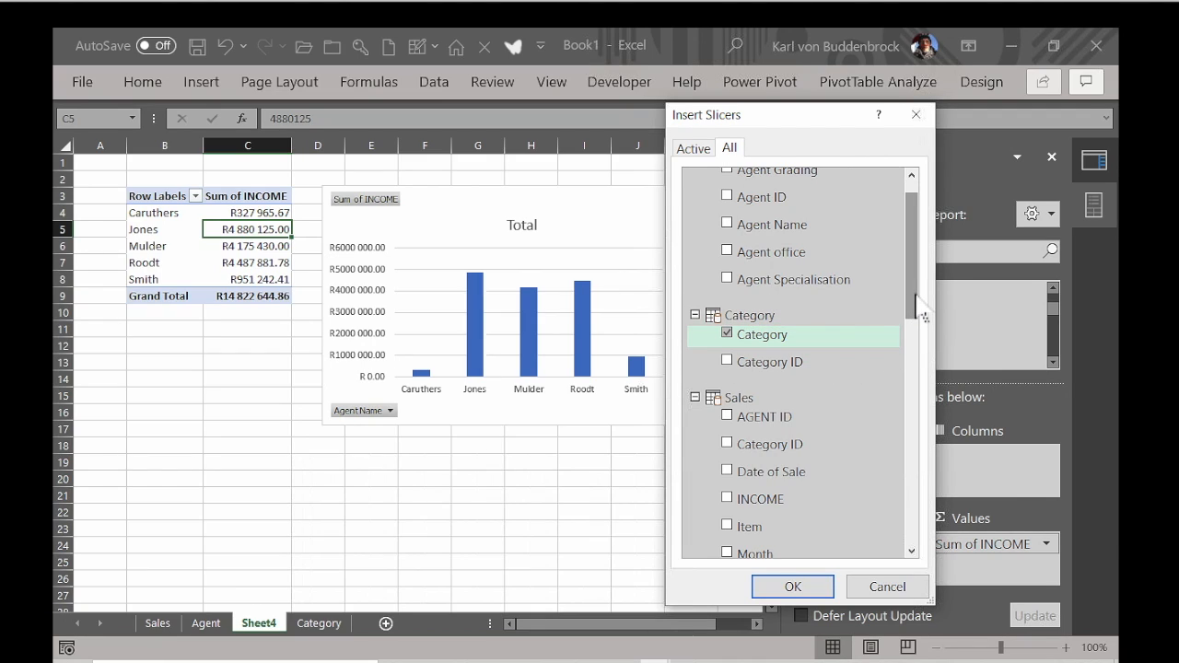
left_click(728, 256)
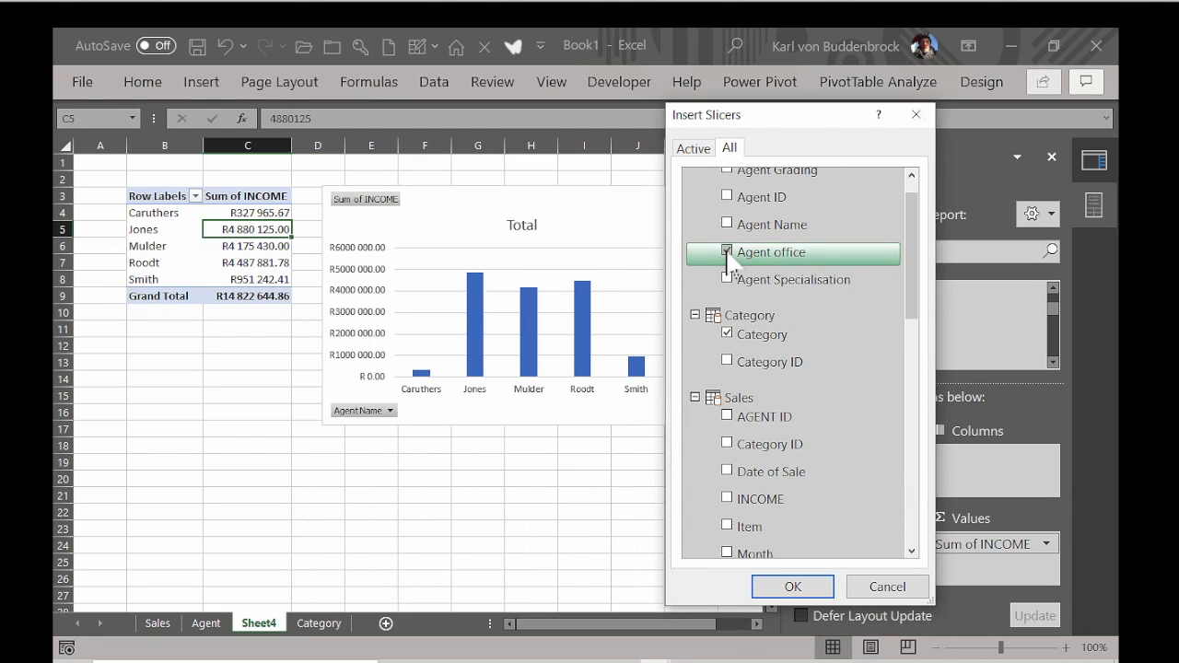
left_click(792, 589)
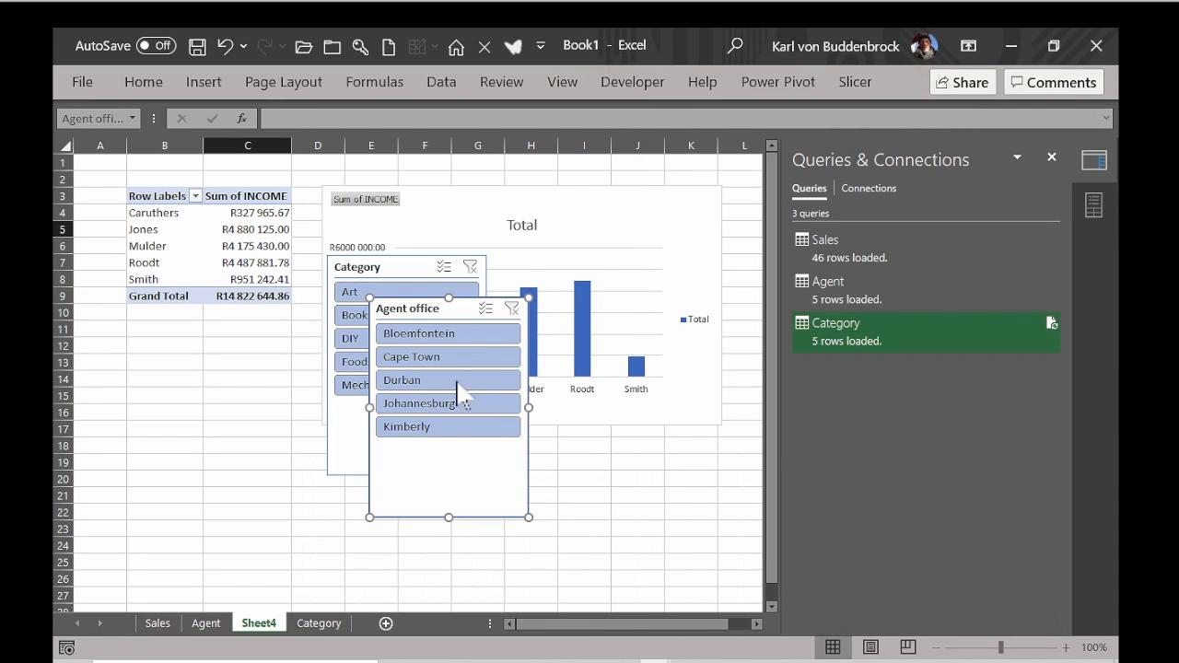
- Place the Agent office slicer below the PivotTable and shorten it to fit its list of offices
left_click_drag(476, 315, 214, 329)
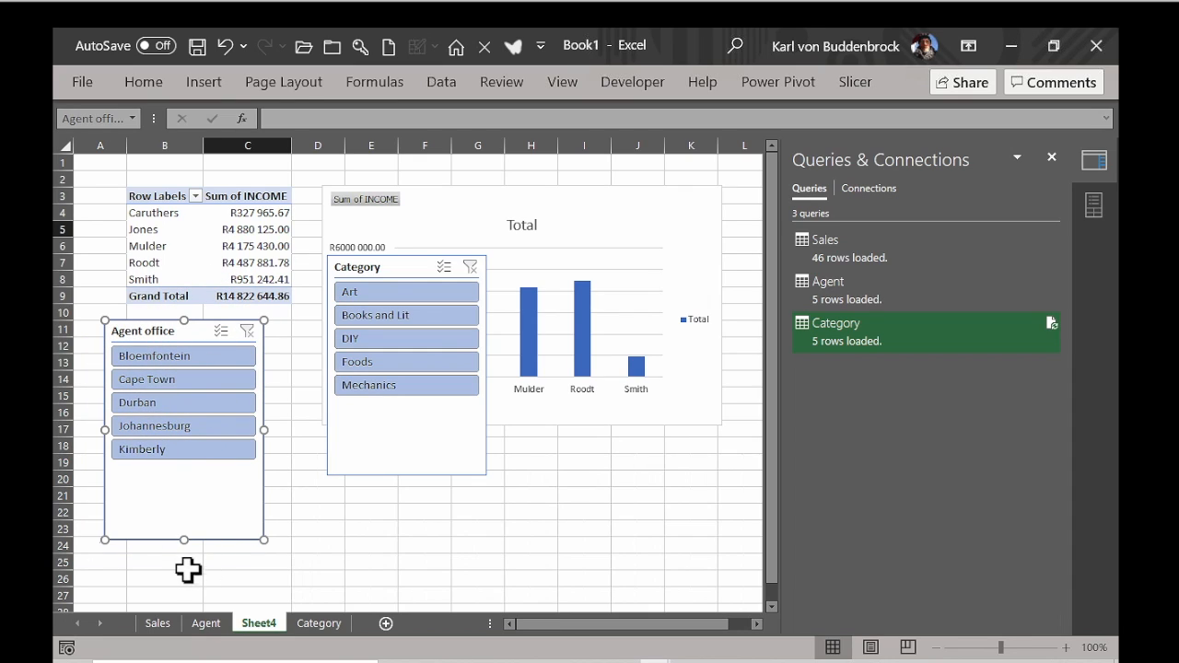
left_click_drag(187, 551, 197, 481)
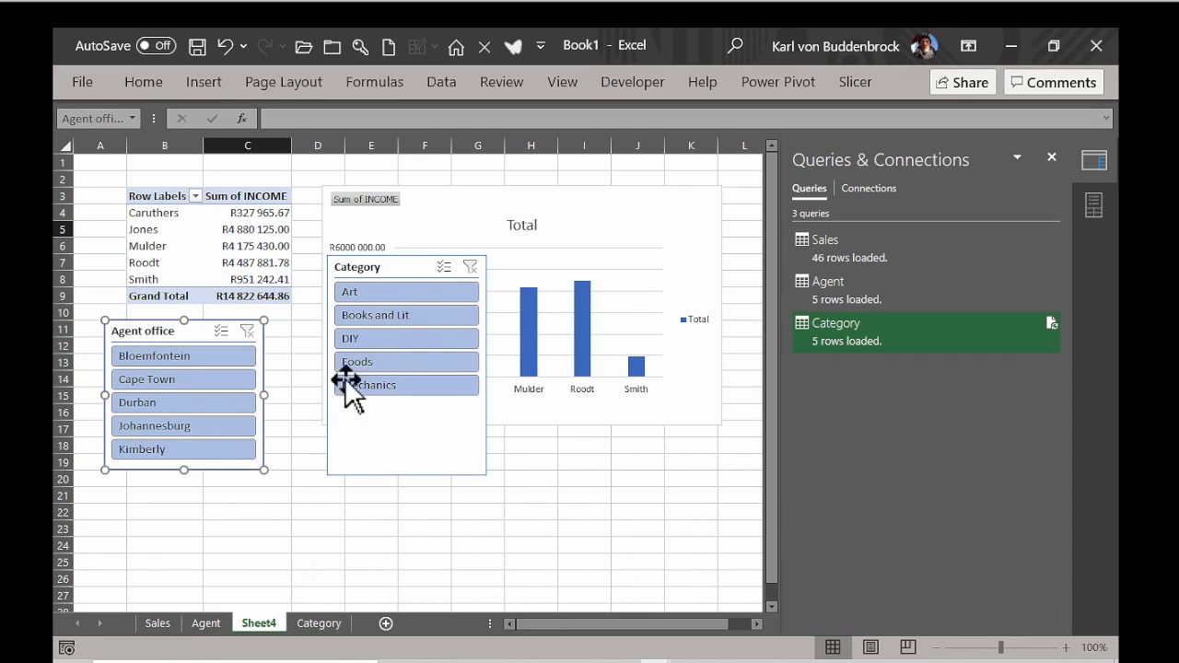
- Place the Category slicer below the PivotChart, beside the Agent office slicer, and shorten it to fit its list of categories
left_click(384, 262)
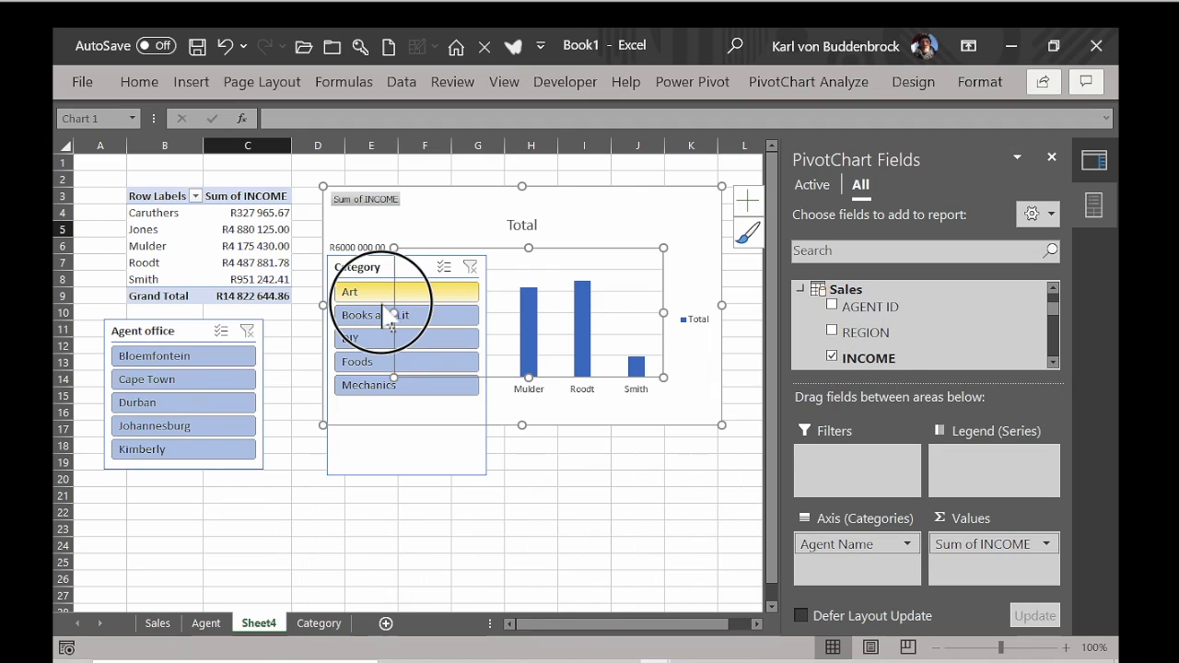
left_click(453, 473)
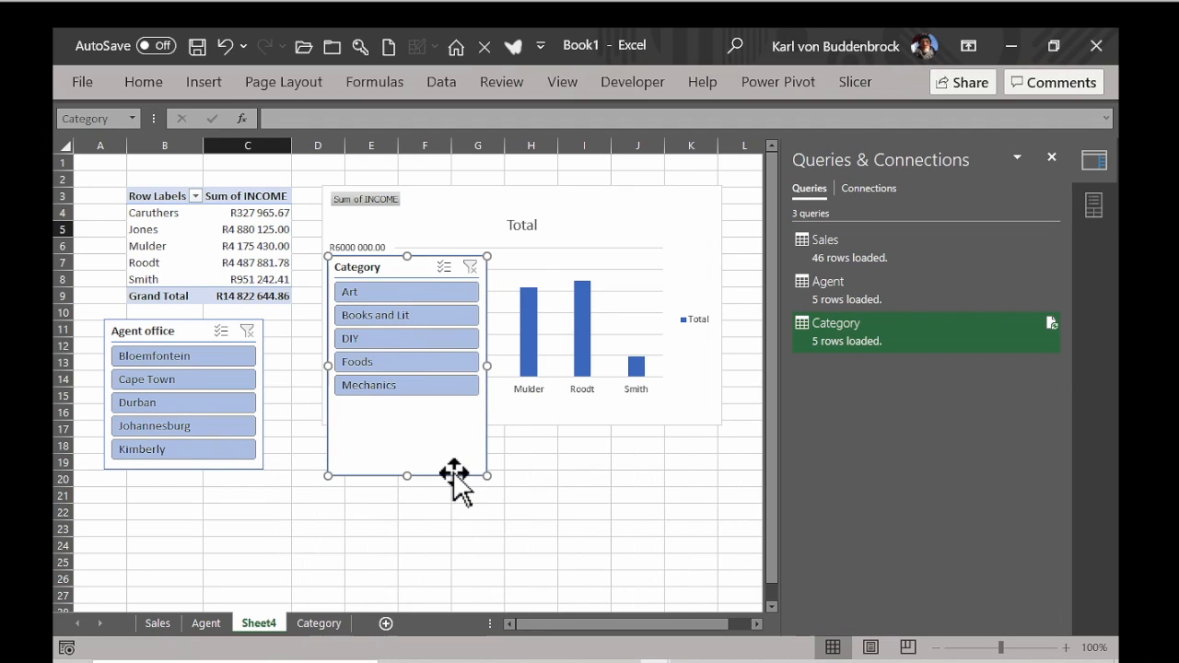
left_click_drag(418, 451, 403, 600)
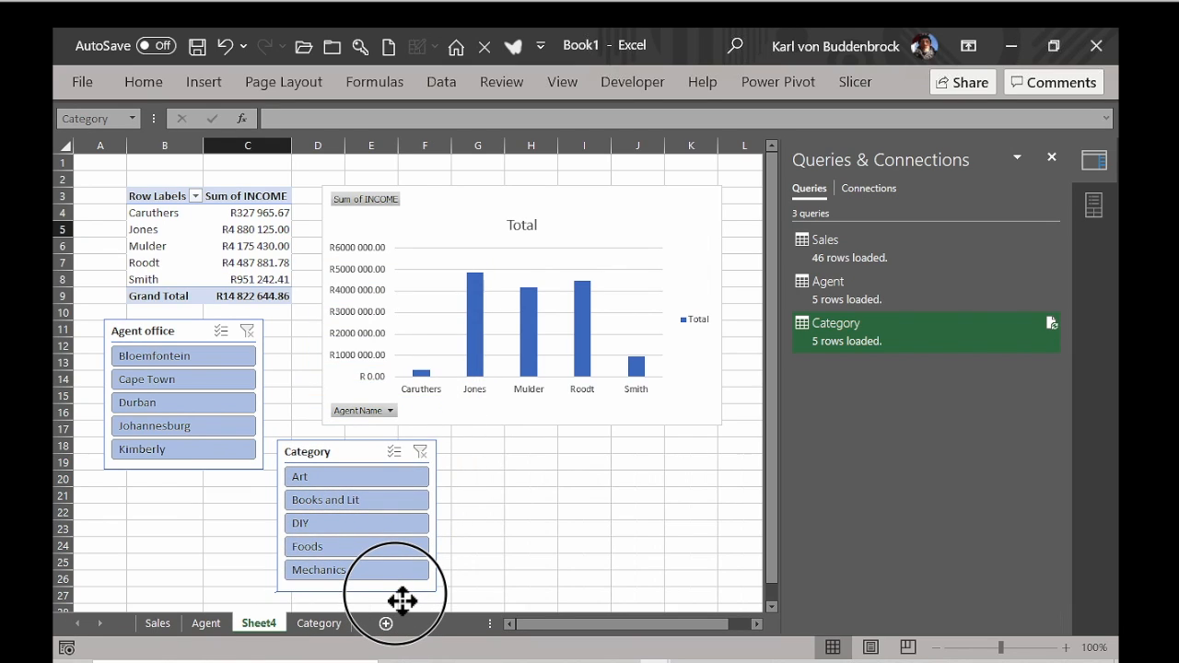
- Test the slicers by filtering on the Bloemfontein office and, separately, on the Books and Lit category, clearing each filter
left_click(269, 215)
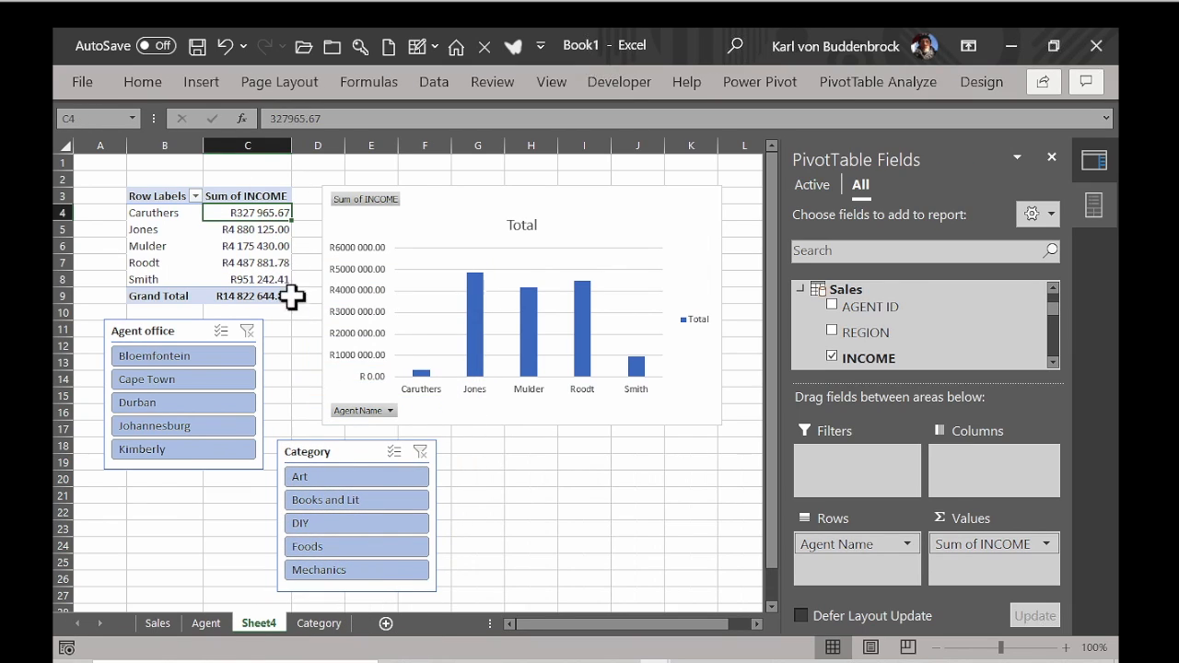
left_click(204, 364)
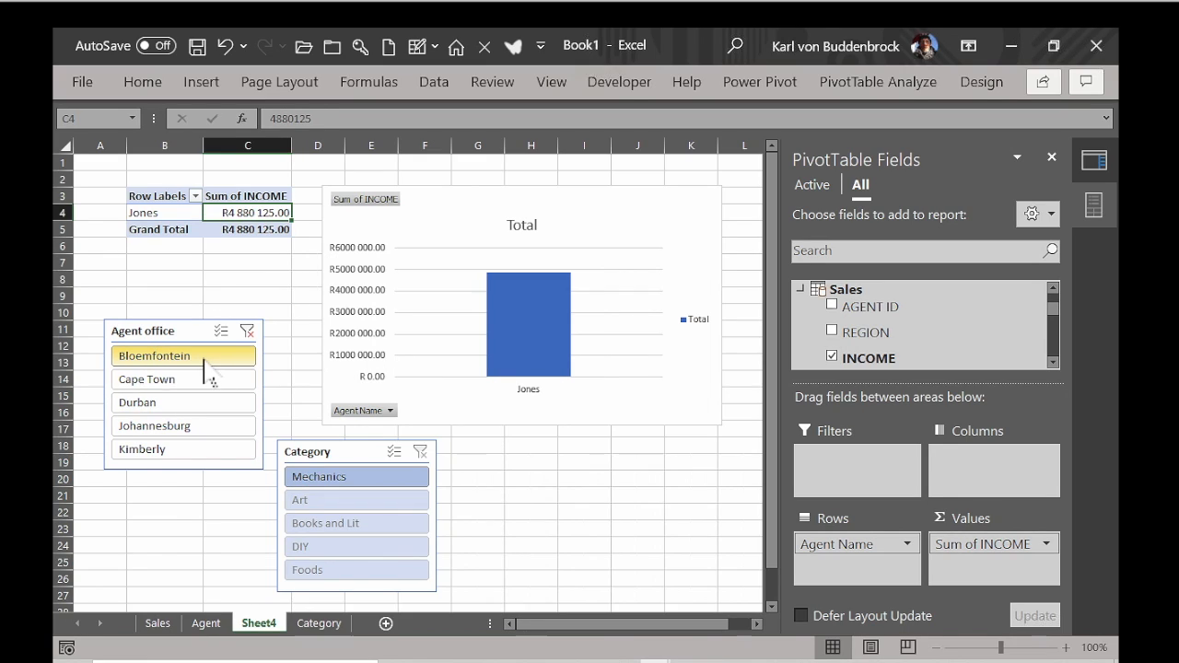
left_click(247, 331)
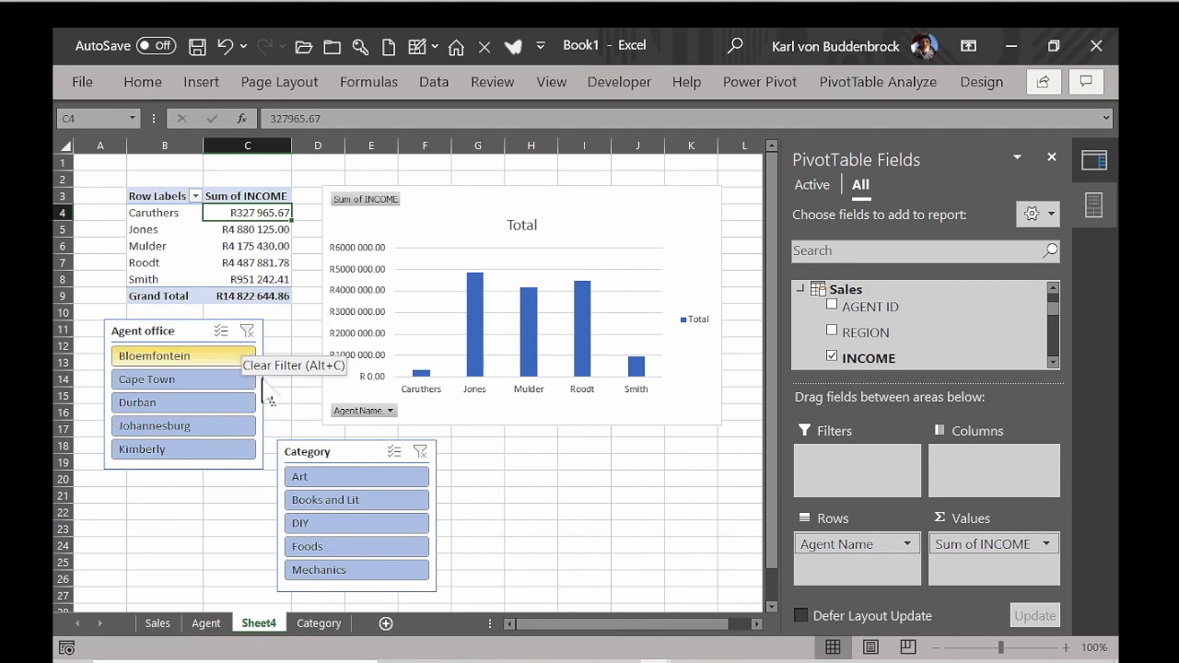
left_click(318, 511)
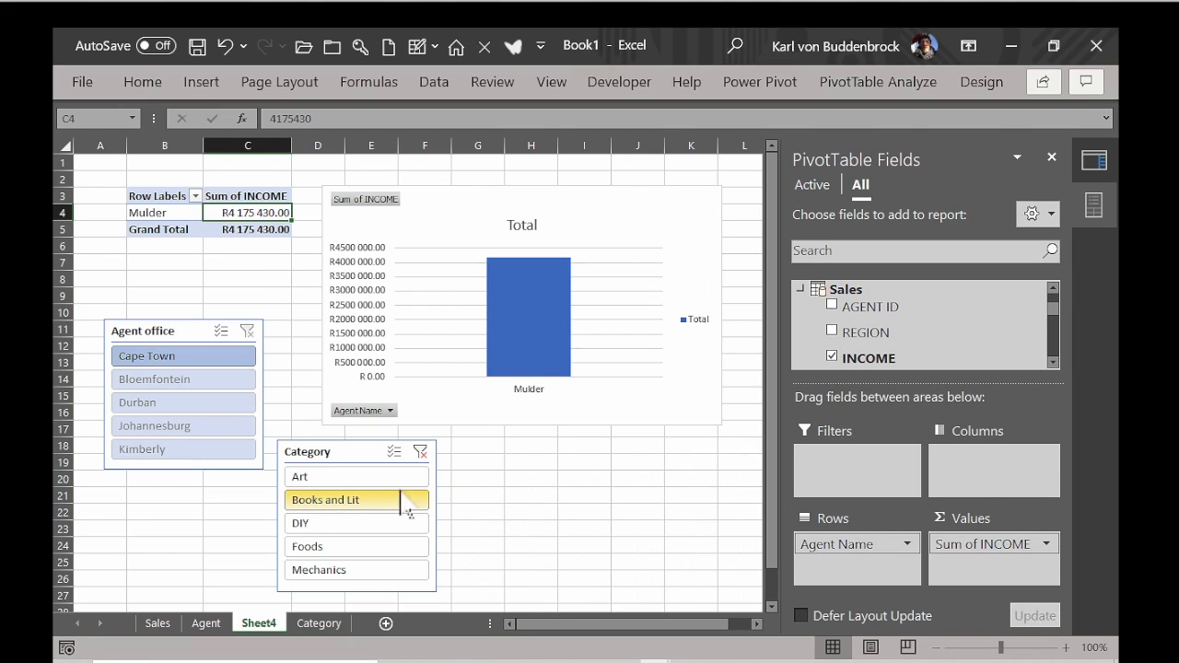
left_click(419, 452)
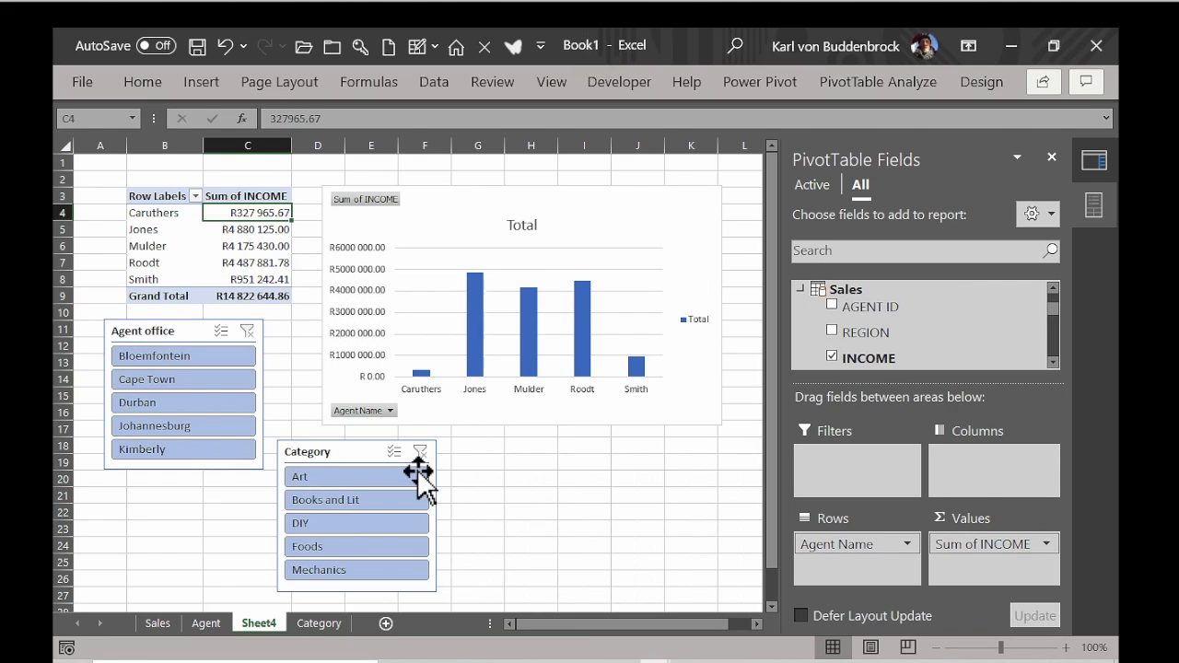